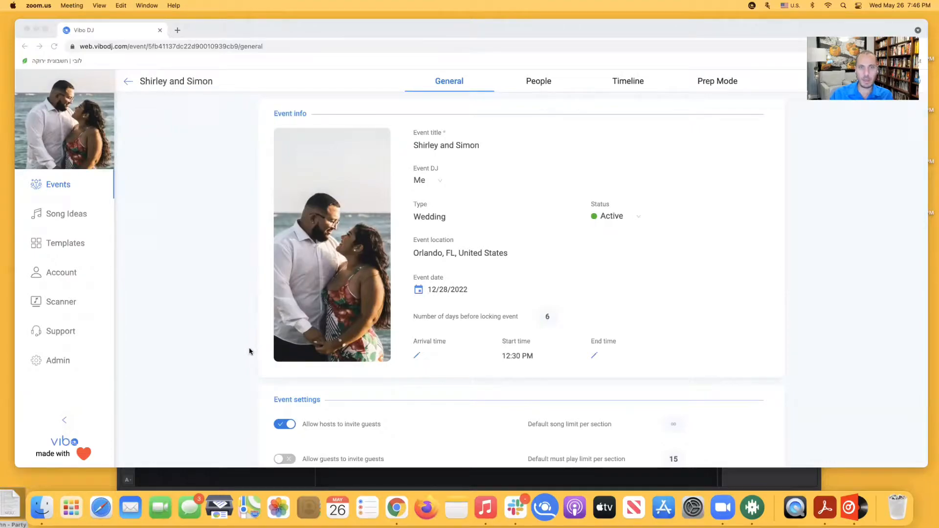
# - Open the Vibo Scanner window to view its list of scan folders and close it
pyautogui.click(752, 6)
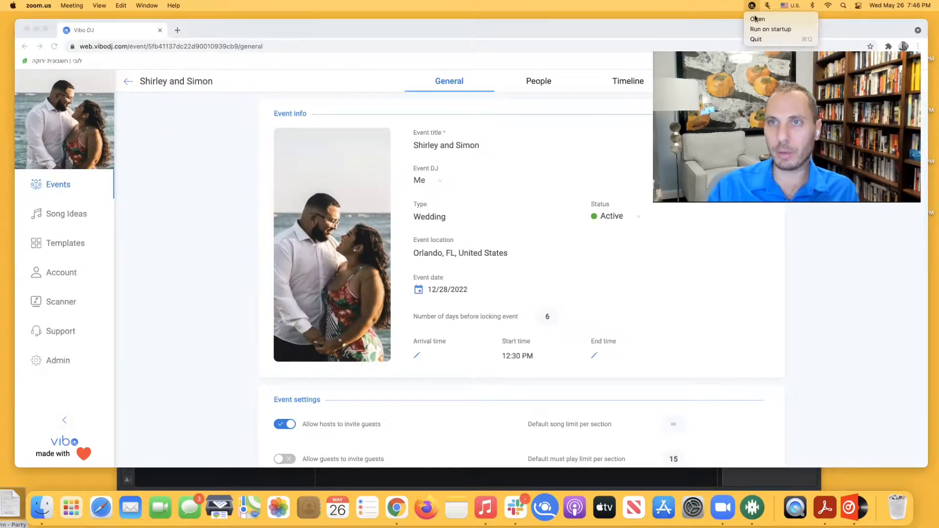
pyautogui.click(757, 19)
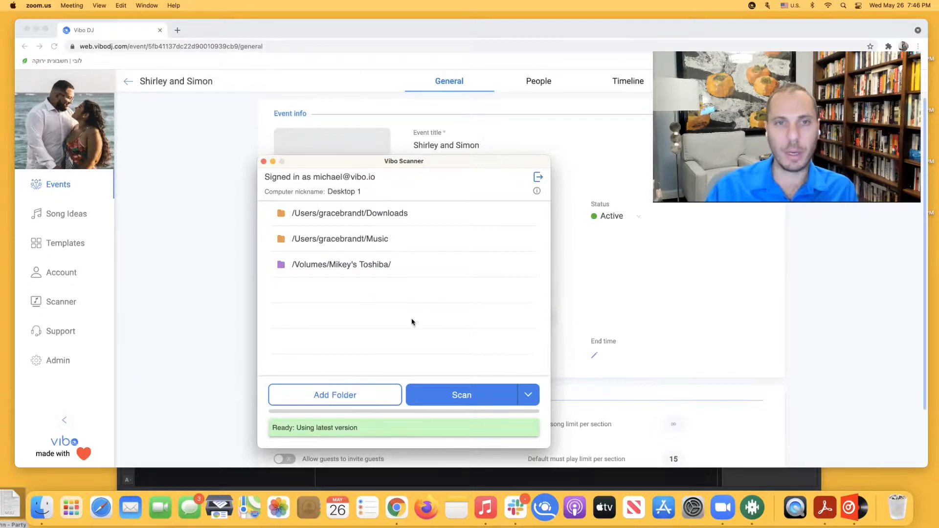
pyautogui.click(264, 162)
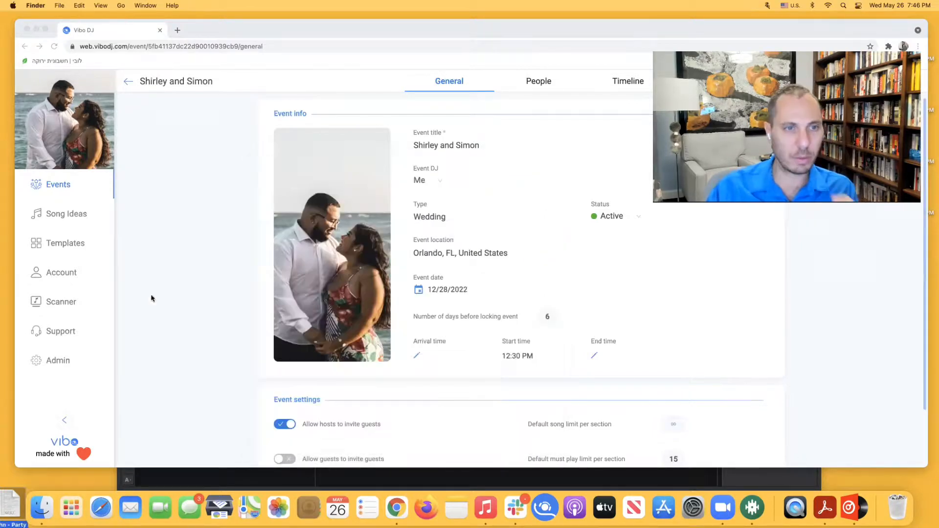
# - Download the Mac version of the Scanner, v3.1.19, from the web app's Scanner page and open the downloaded disk image
pyautogui.click(51, 306)
pyautogui.click(51, 306)
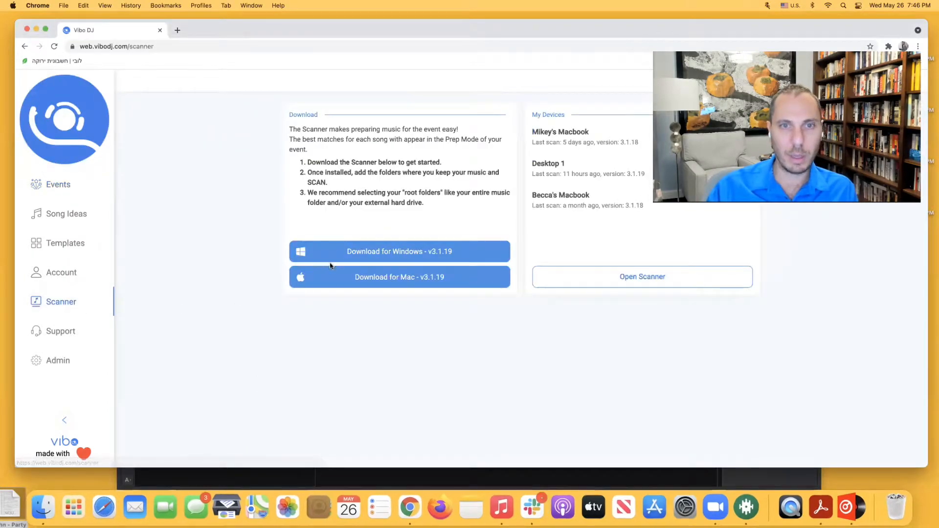
pyautogui.click(405, 278)
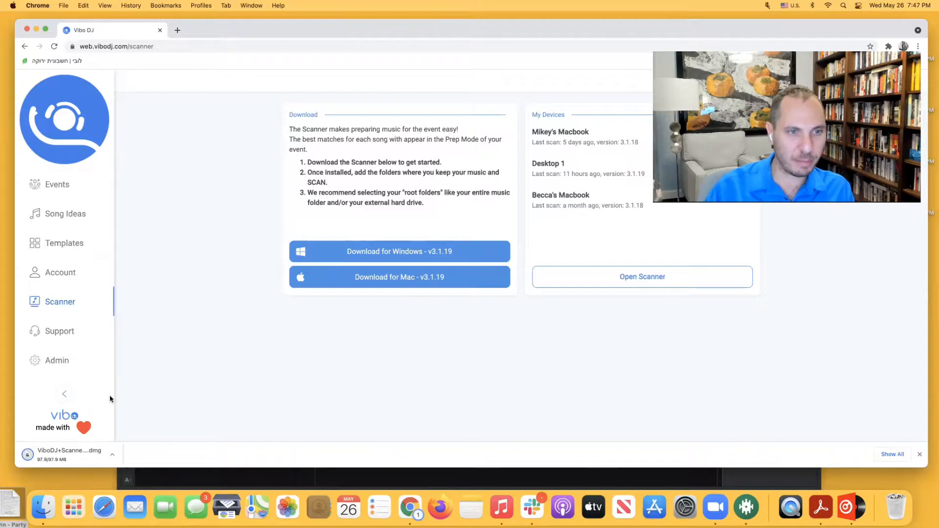
pyautogui.click(74, 459)
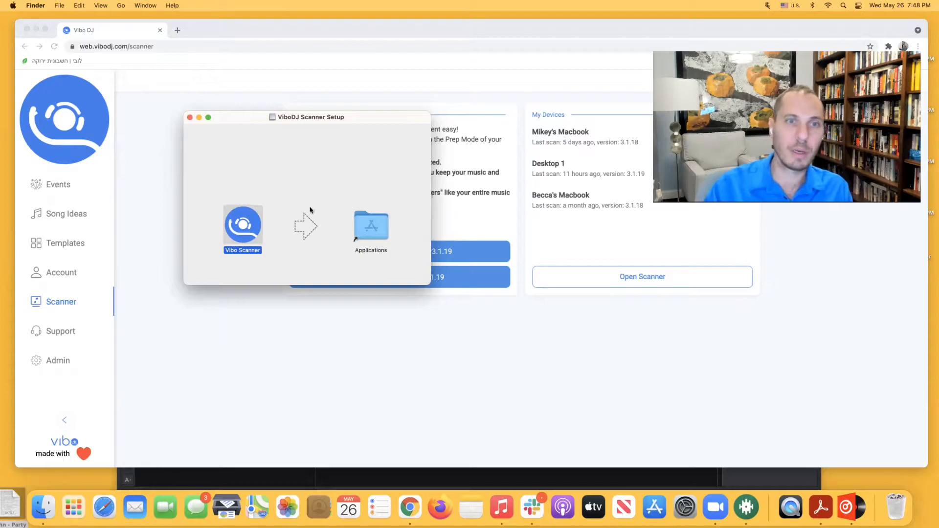
# - Launch Vibo Scanner from the Applications folder and allow the downloaded app to open
pyautogui.doubleClick(368, 227)
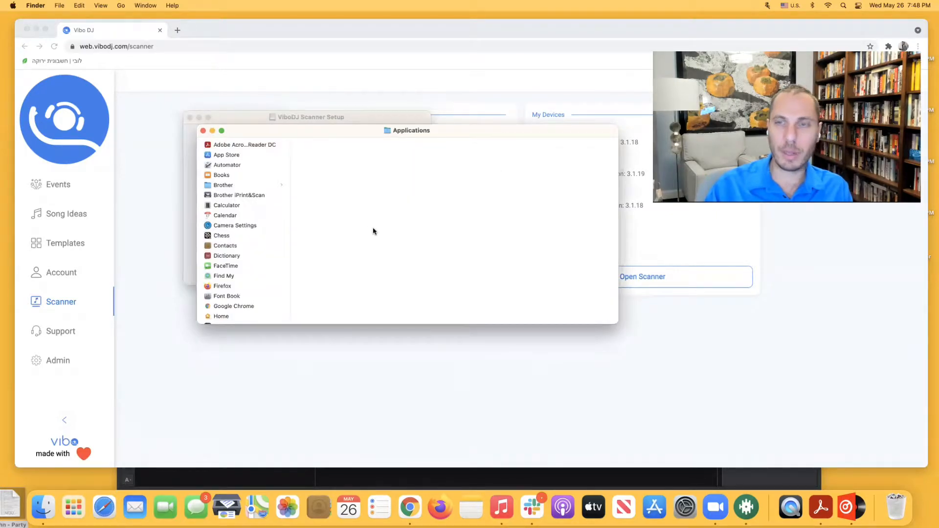
pyautogui.scroll(-10, 263, 281)
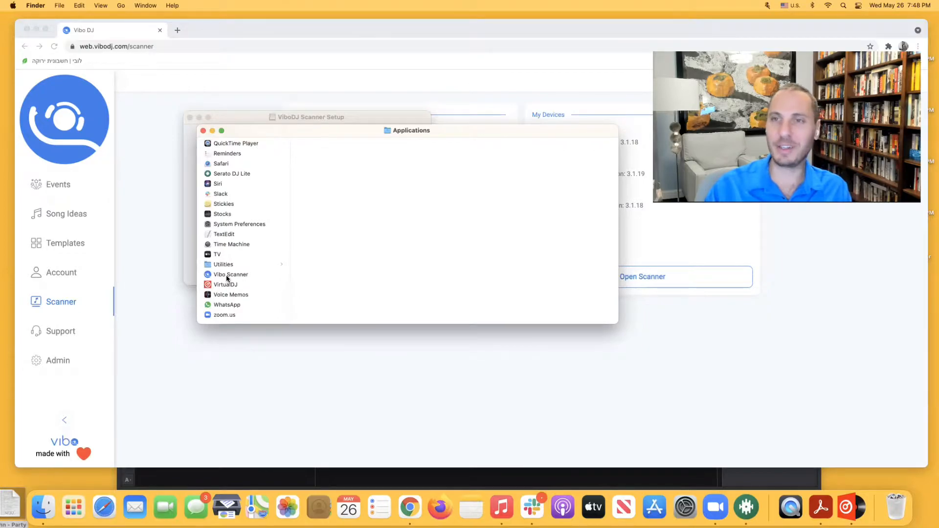
pyautogui.click(226, 276)
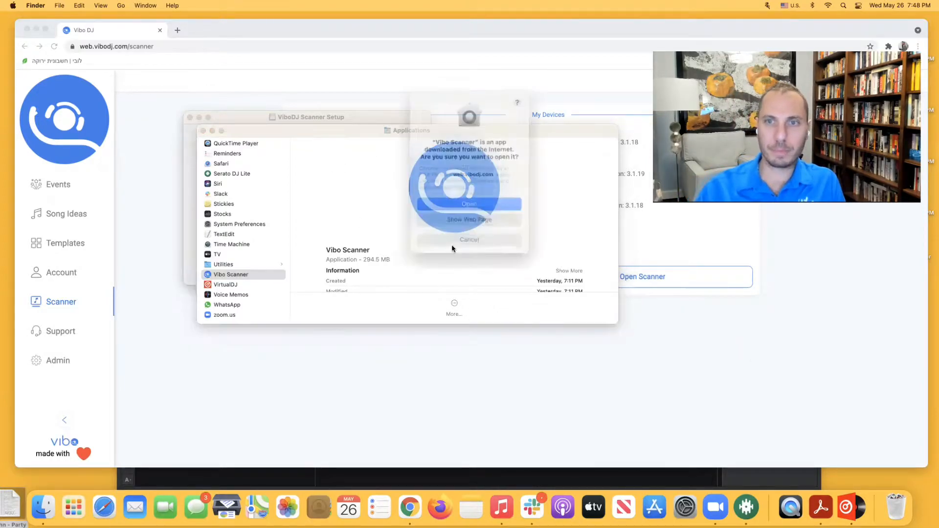
pyautogui.click(460, 204)
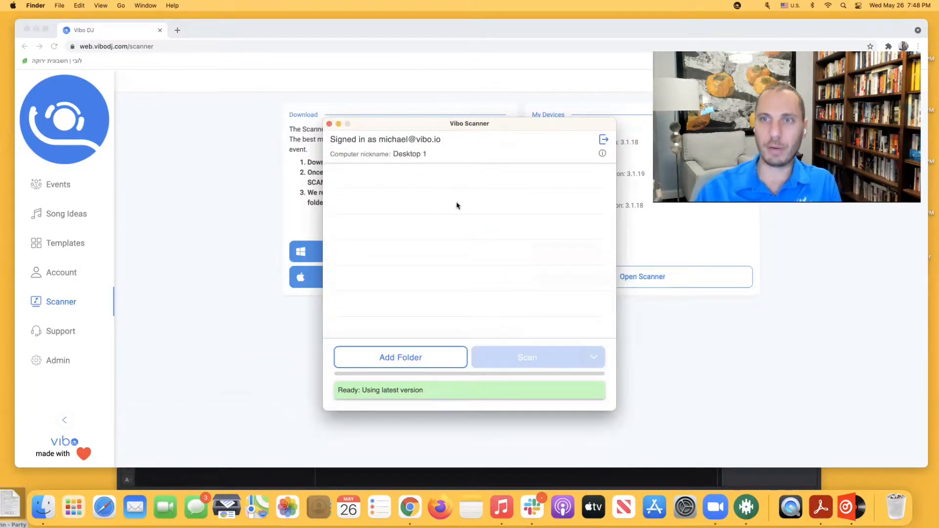
pyautogui.click(401, 153)
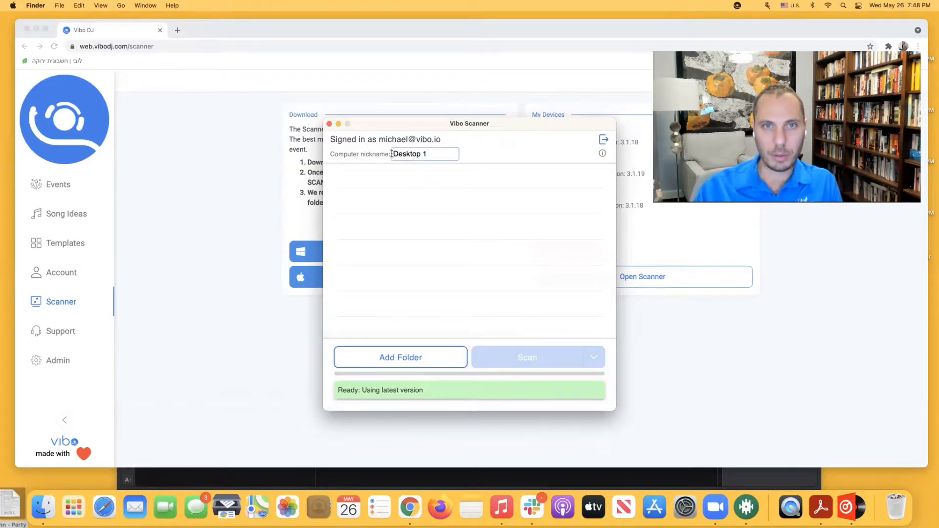
pyautogui.moveTo(427, 154); pyautogui.dragTo(390, 153)
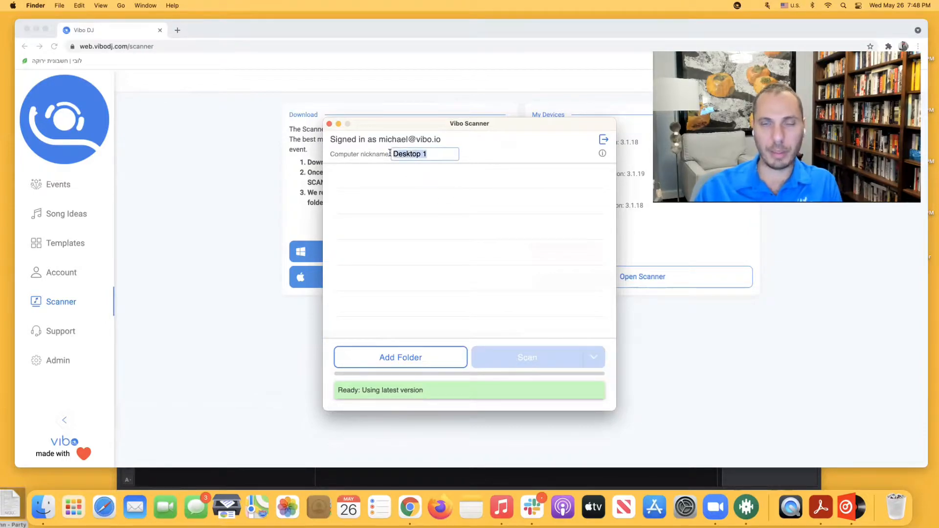
pyautogui.click(434, 212)
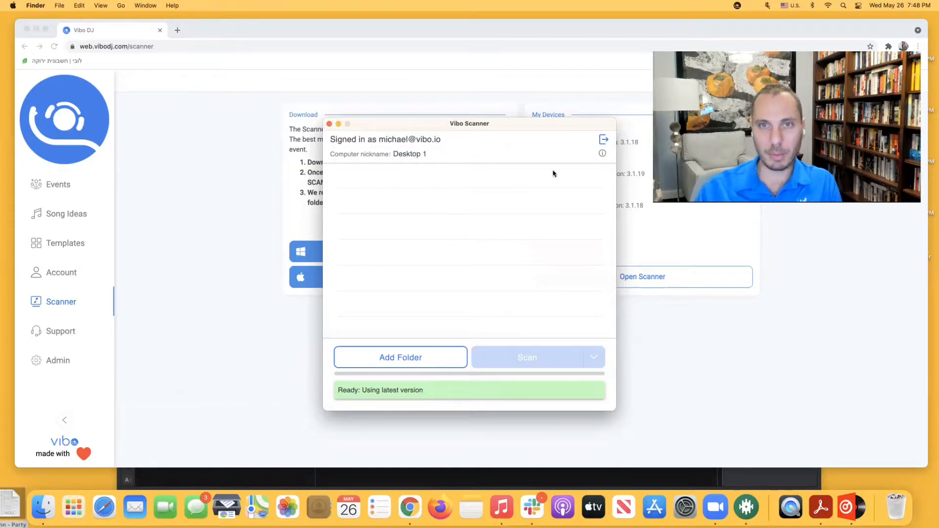
# - Add the computer's Downloads and Music folders to the scanner's folder list
pyautogui.click(412, 356)
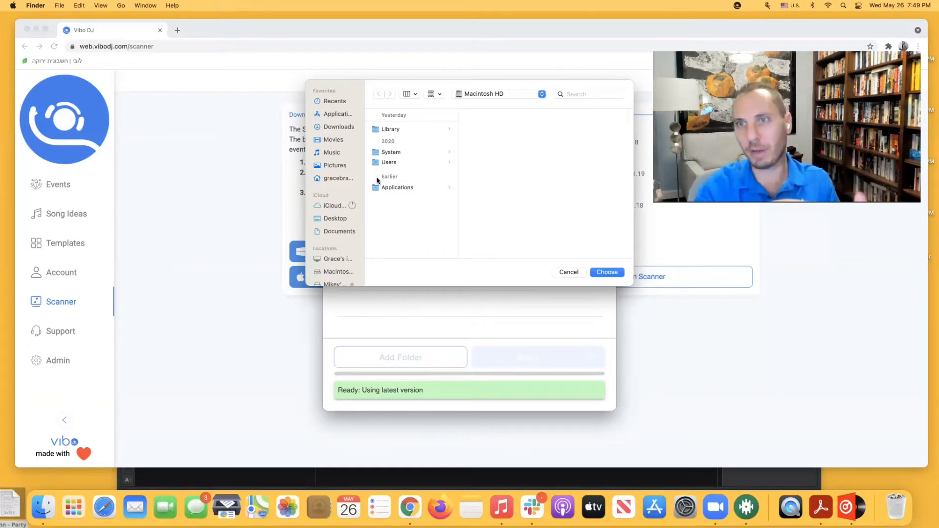
pyautogui.click(332, 129)
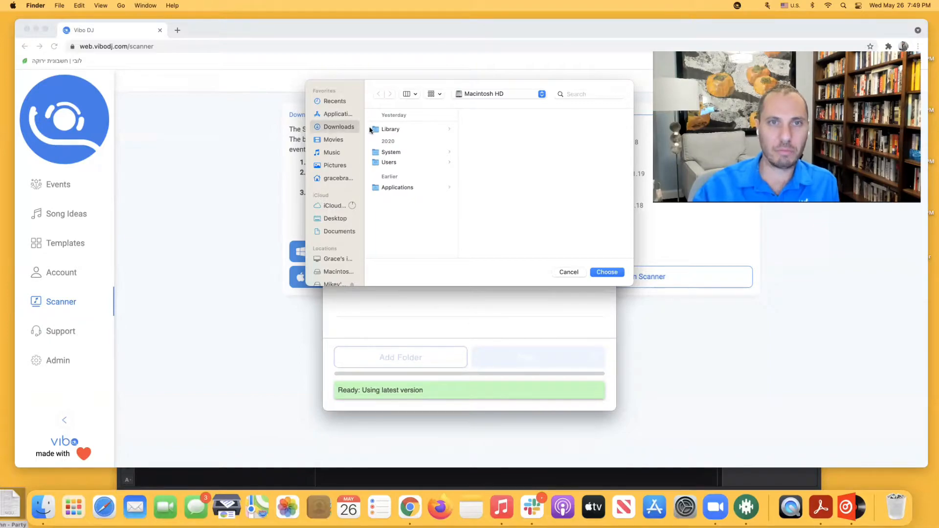
pyautogui.click(601, 273)
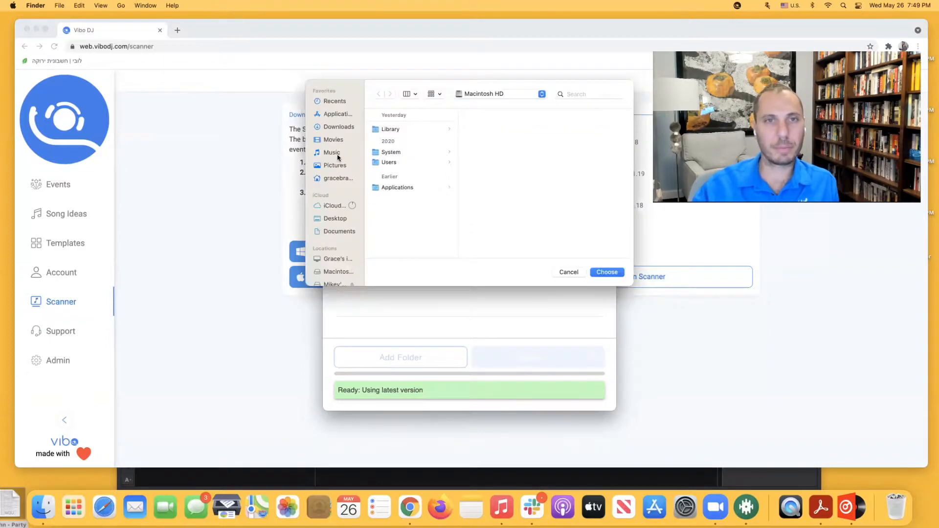
pyautogui.click(332, 153)
pyautogui.click(607, 273)
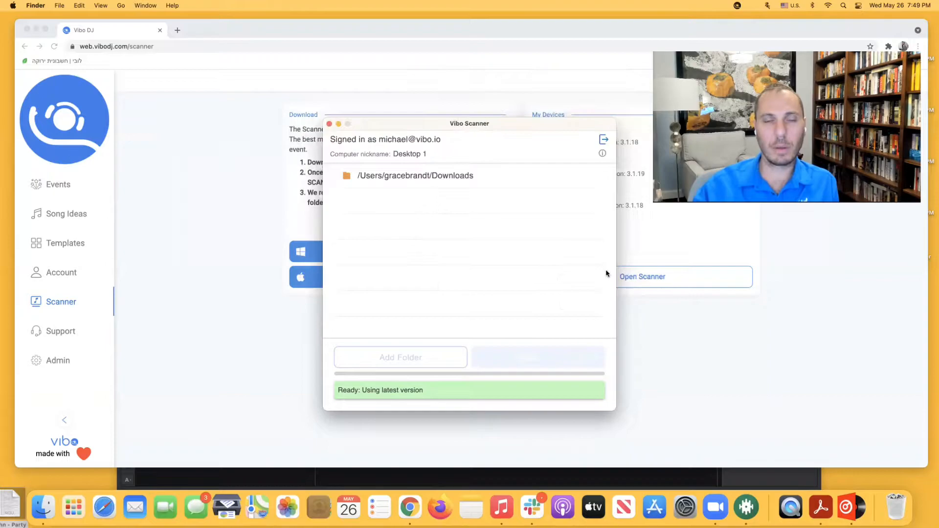
# - Add the whole external Toshiba drive to the scanner's folder list
pyautogui.click(411, 359)
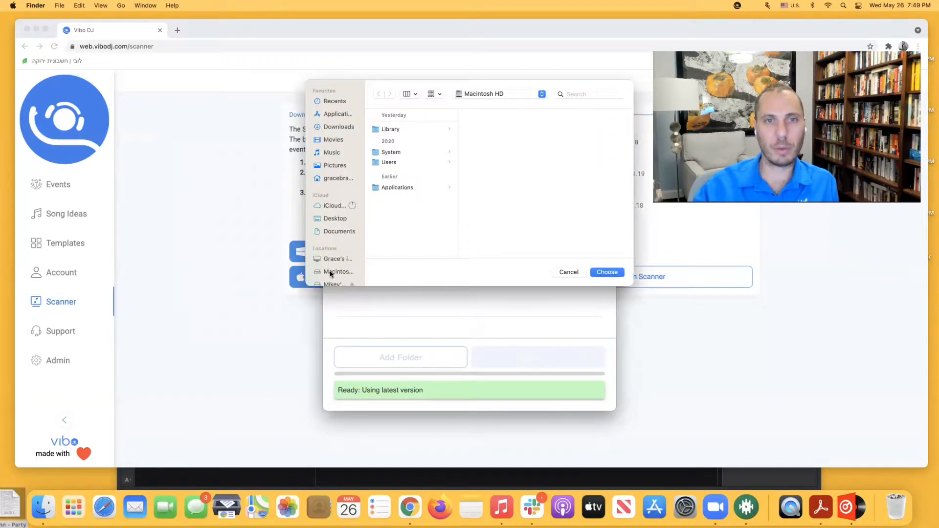
pyautogui.scroll(-3, 331, 274)
pyautogui.click(330, 249)
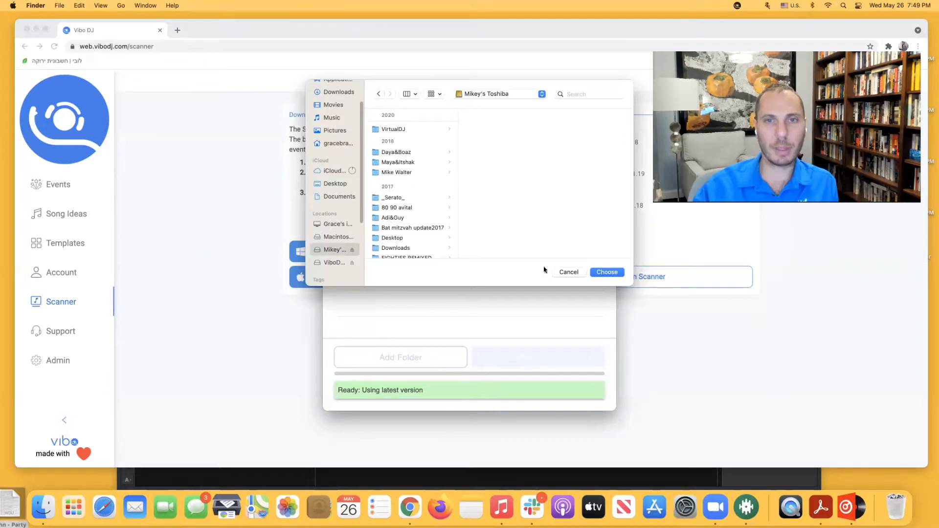
pyautogui.click(608, 273)
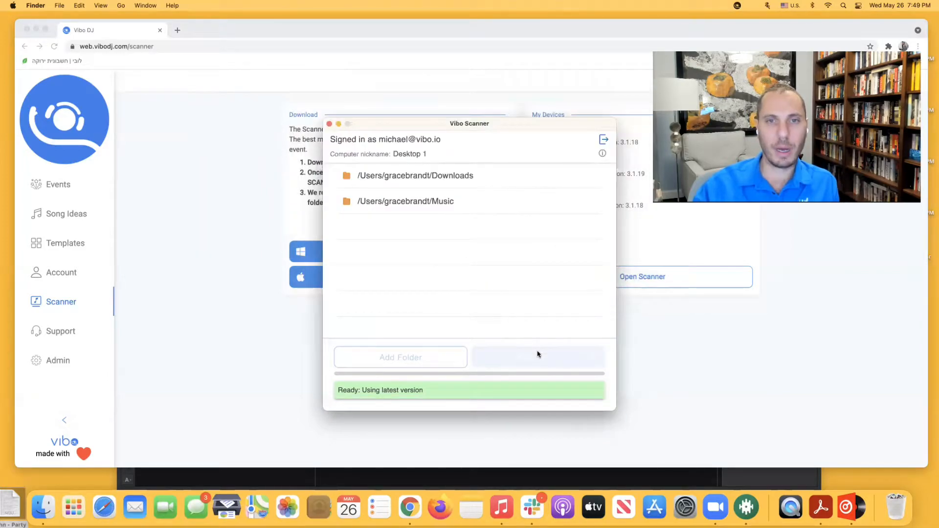
# - Scan all the added folders for music and close the scanner window once the scan is finished
pyautogui.click(562, 361)
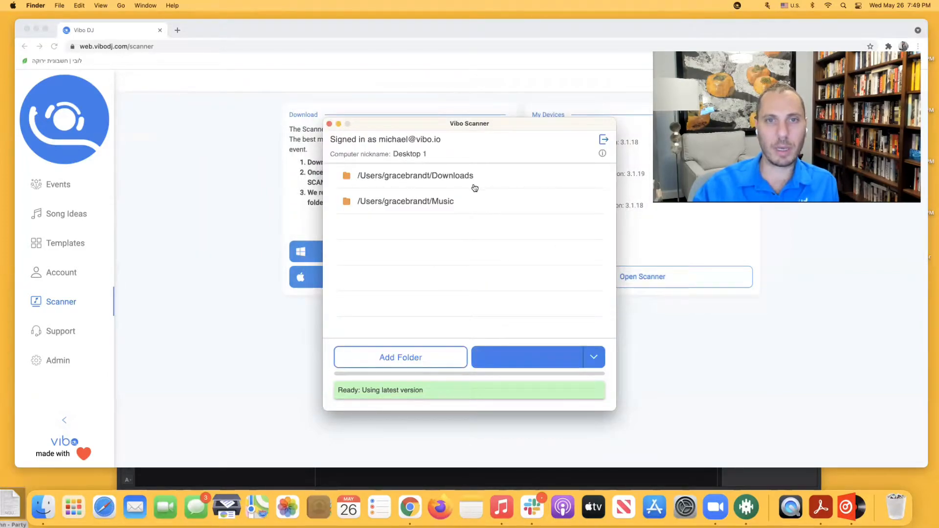
pyautogui.click(533, 363)
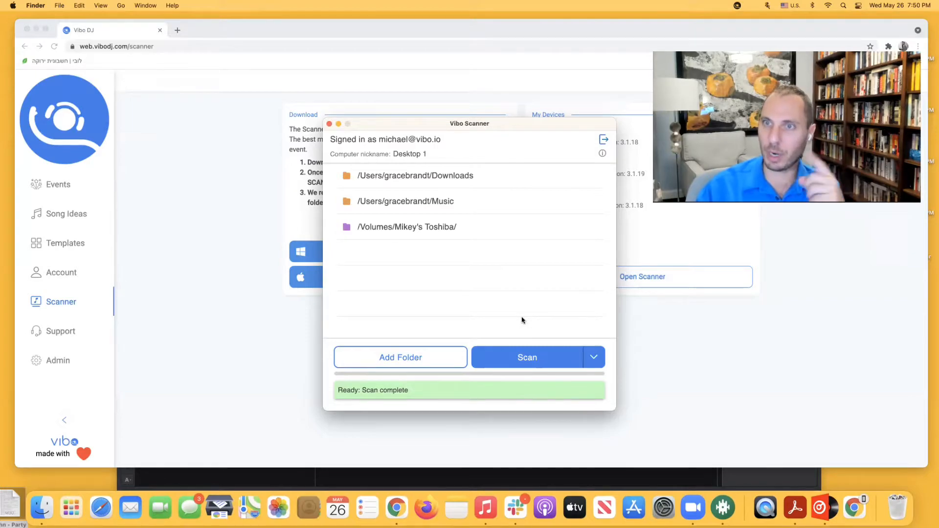
pyautogui.click(328, 125)
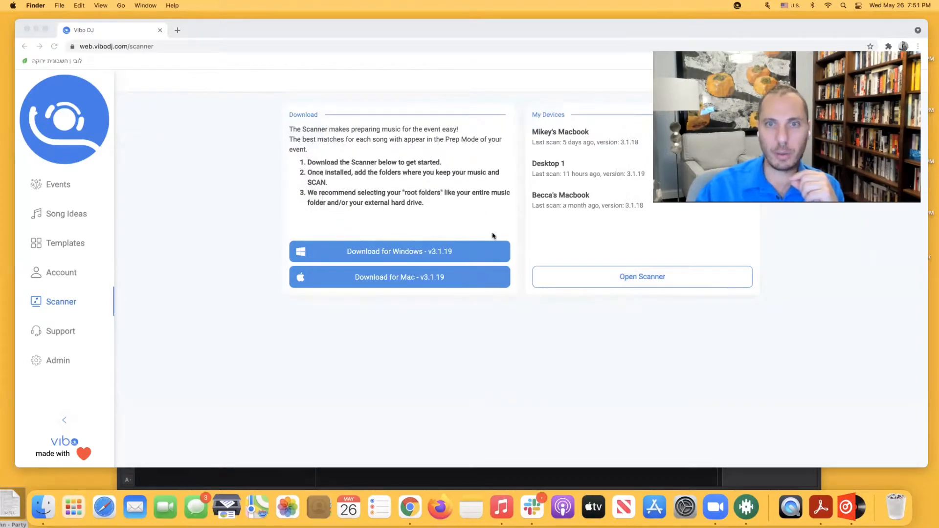
# - Refresh the Scanner page in the browser and check the last scan time of the Desktop 1 device
pyautogui.click(580, 394)
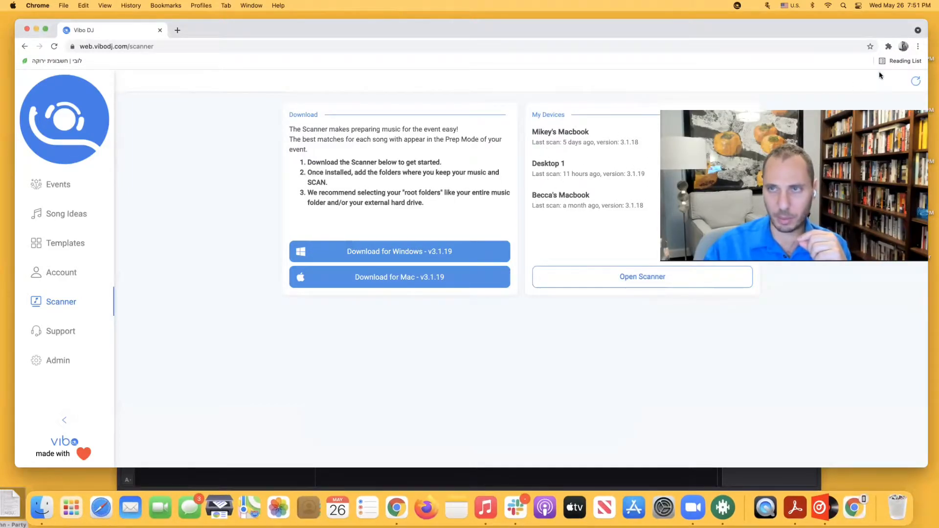
pyautogui.click(917, 82)
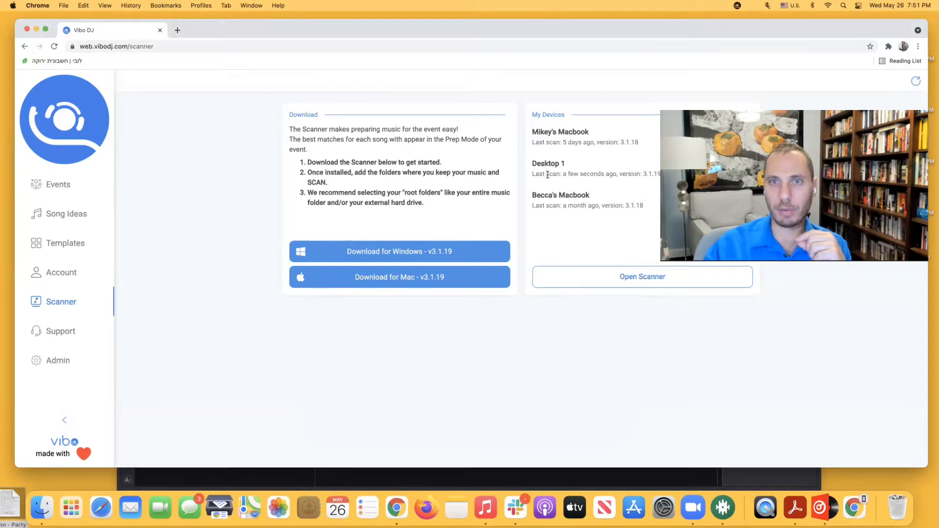
pyautogui.moveTo(548, 176); pyautogui.dragTo(638, 174)
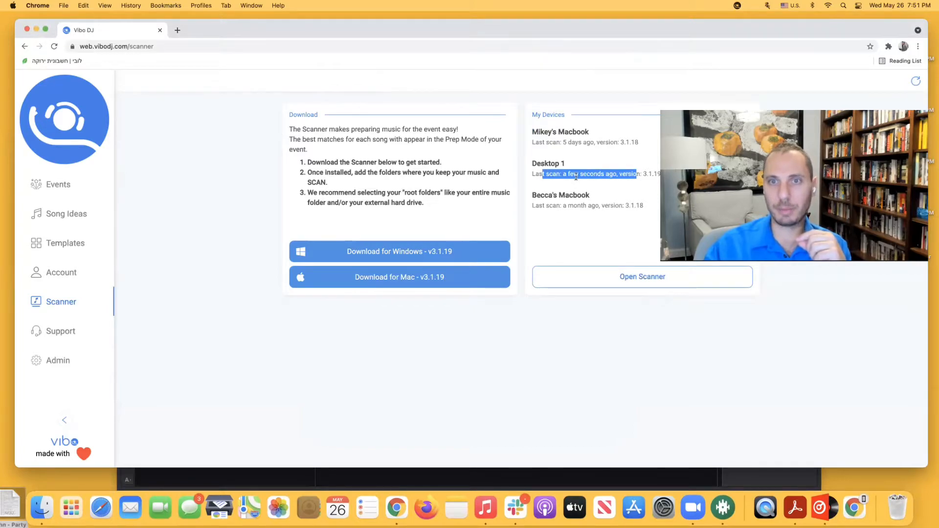
pyautogui.click(578, 100)
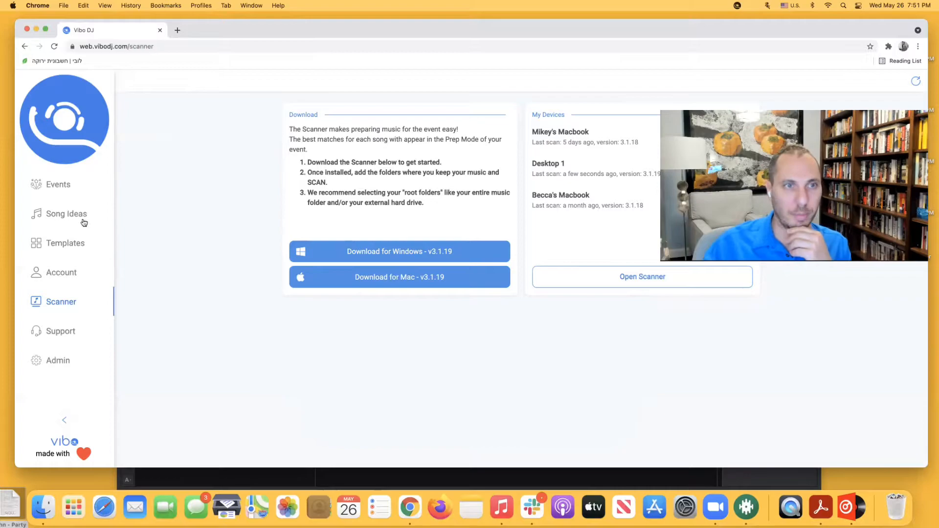
# - Sort the upcoming events by last modified and open the wedding event dated Dec 28th 2022 in Prep Mode
pyautogui.click(72, 191)
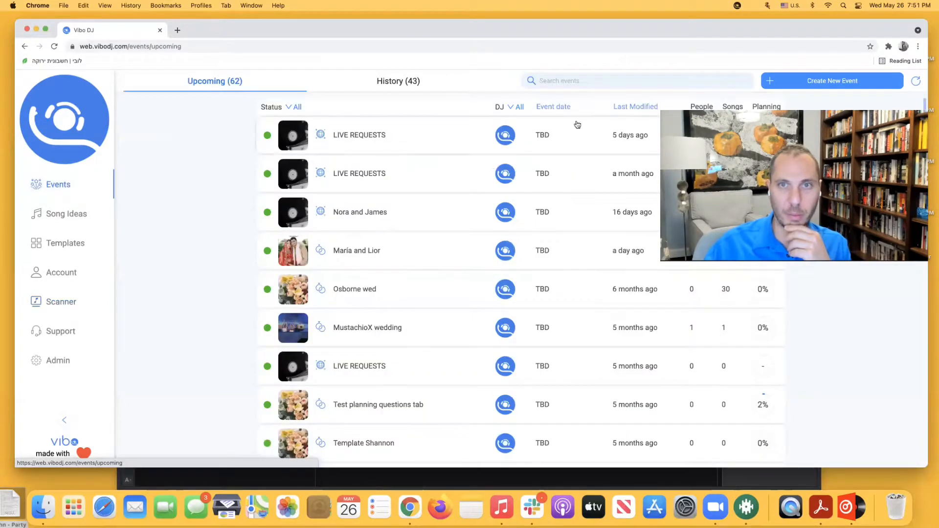
pyautogui.click(631, 108)
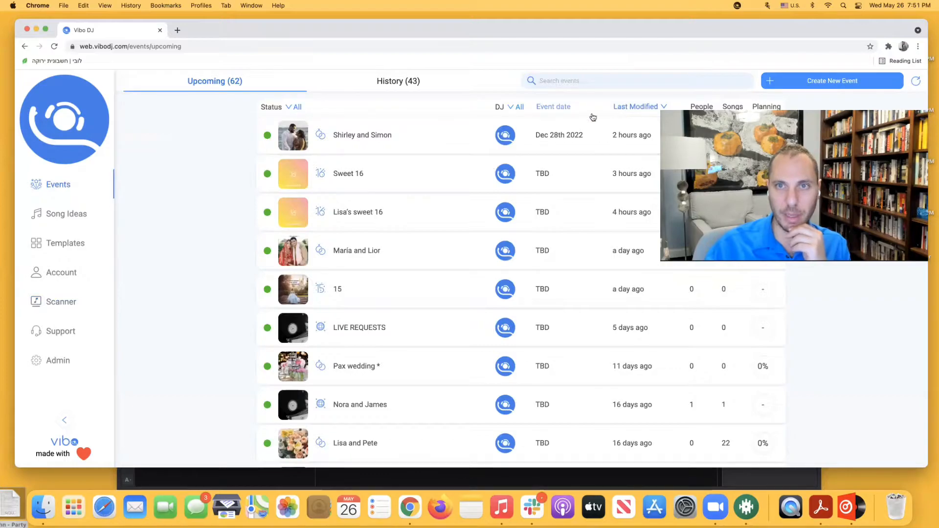
pyautogui.click(387, 136)
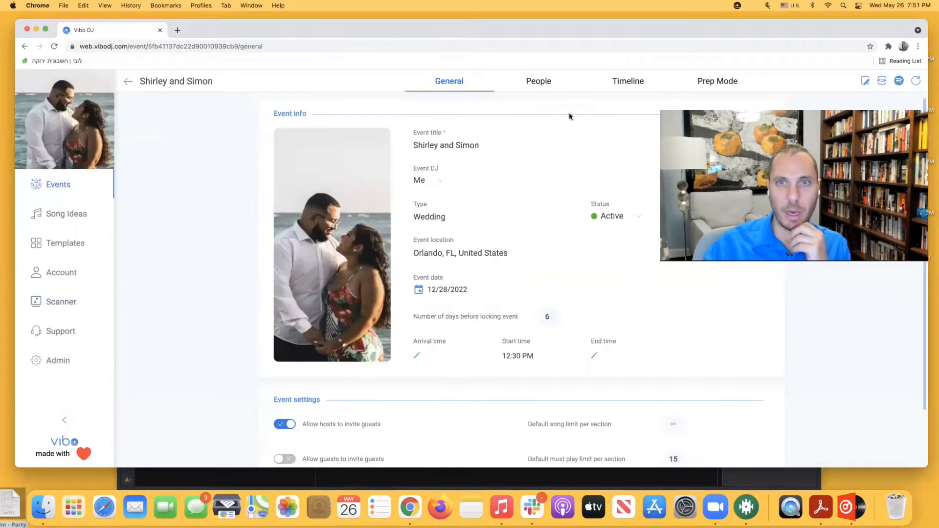
pyautogui.click(717, 83)
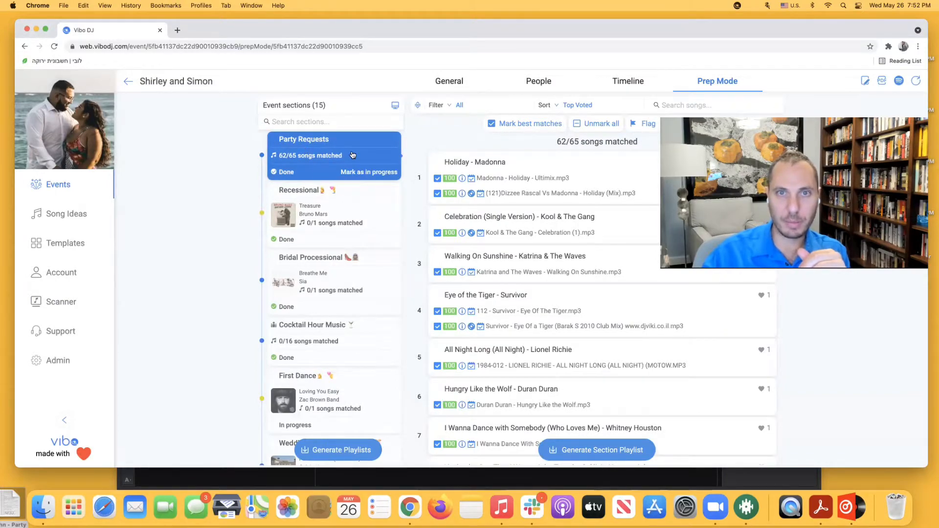
# - Examine all matched files for "Holiday - Madonna" in the Party Requests section, collapsing and reopening its match list
pyautogui.click(499, 163)
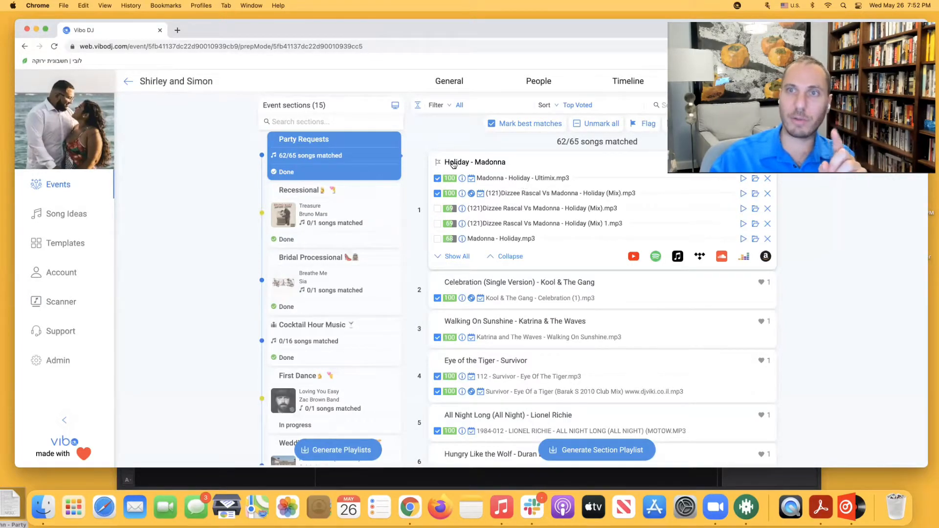
pyautogui.click(456, 257)
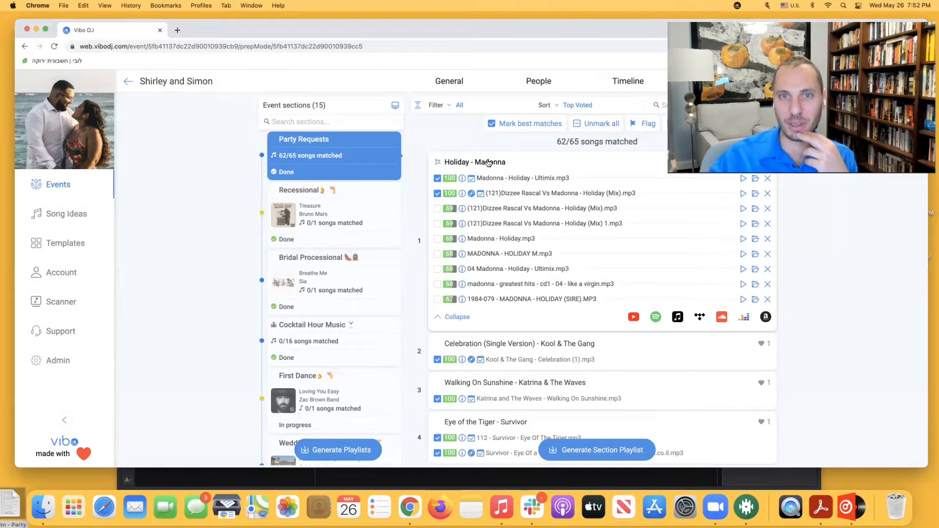
pyautogui.click(488, 163)
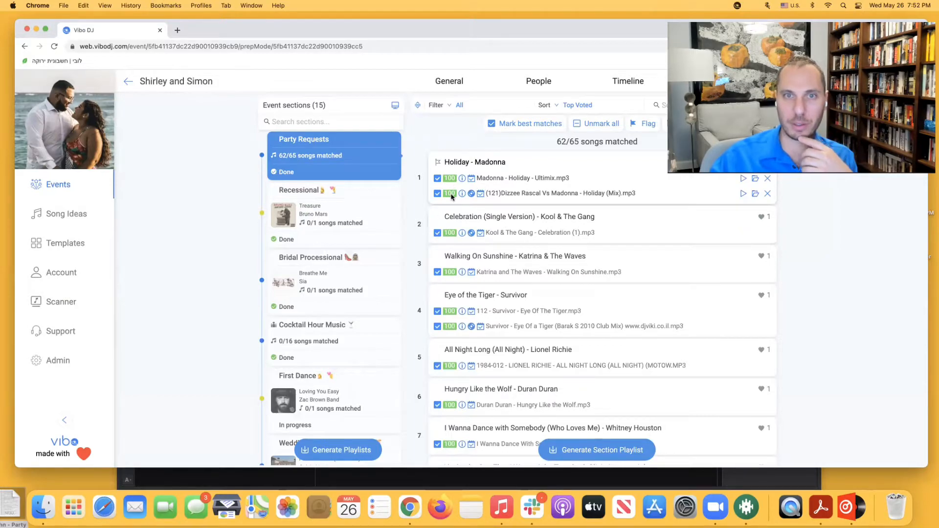
pyautogui.click(460, 163)
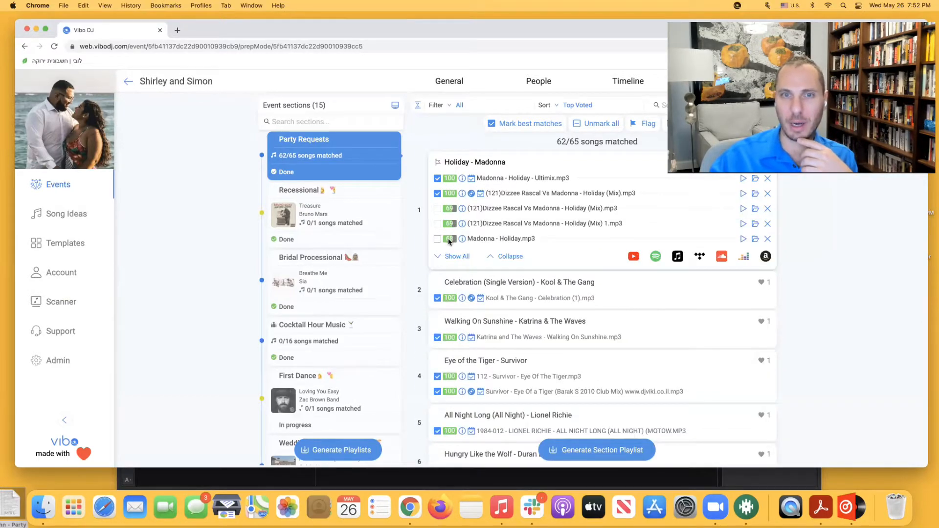
# - Show all matches for "Holiday - Madonna", try additionally selecting "MADONNA - HOLIDAY M.mp3", restore the original selection and collapse the list
pyautogui.click(453, 256)
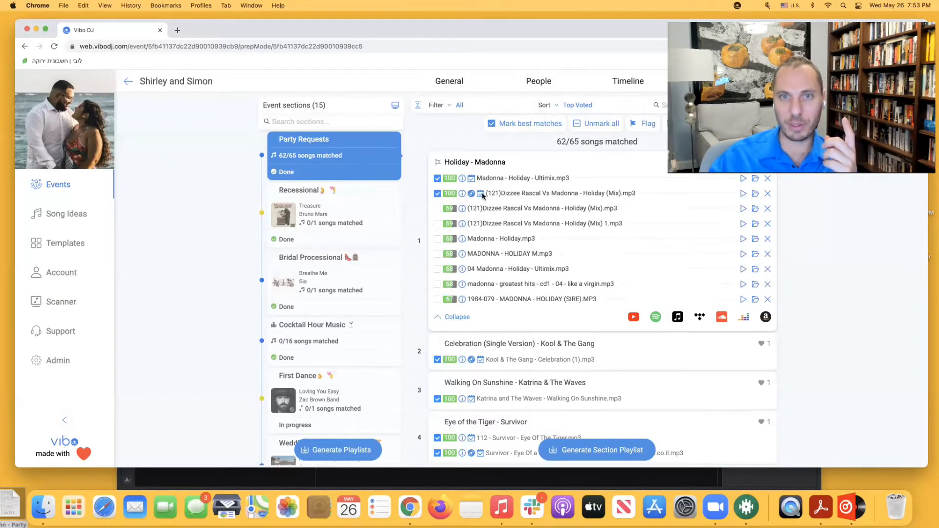
pyautogui.moveTo(473, 195)
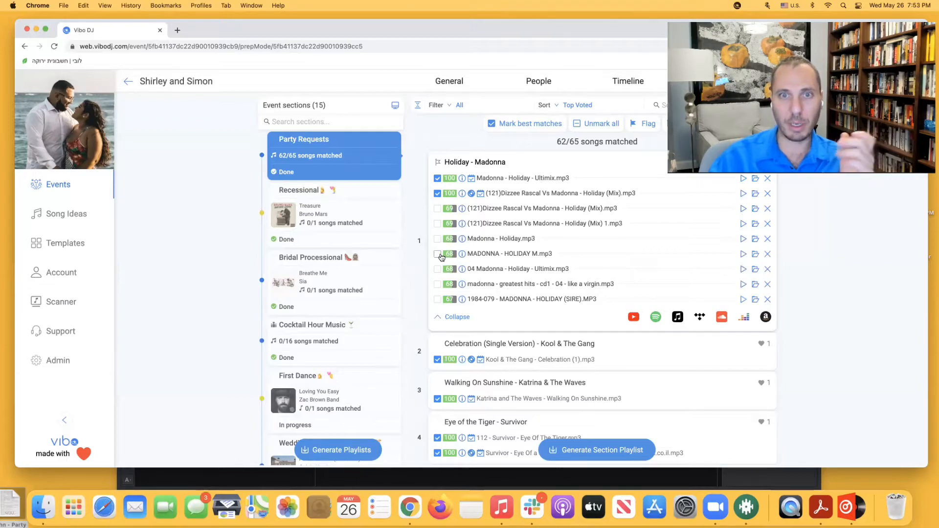
pyautogui.click(438, 254)
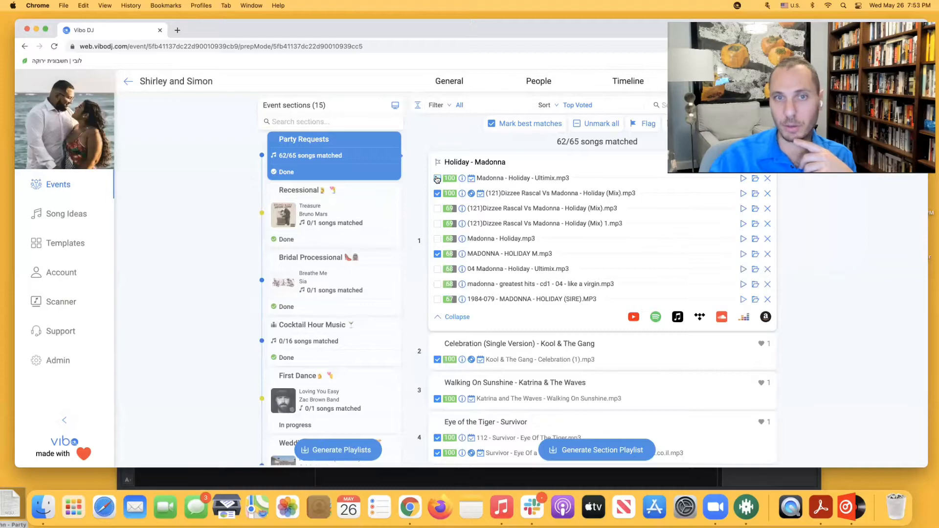
pyautogui.click(437, 179)
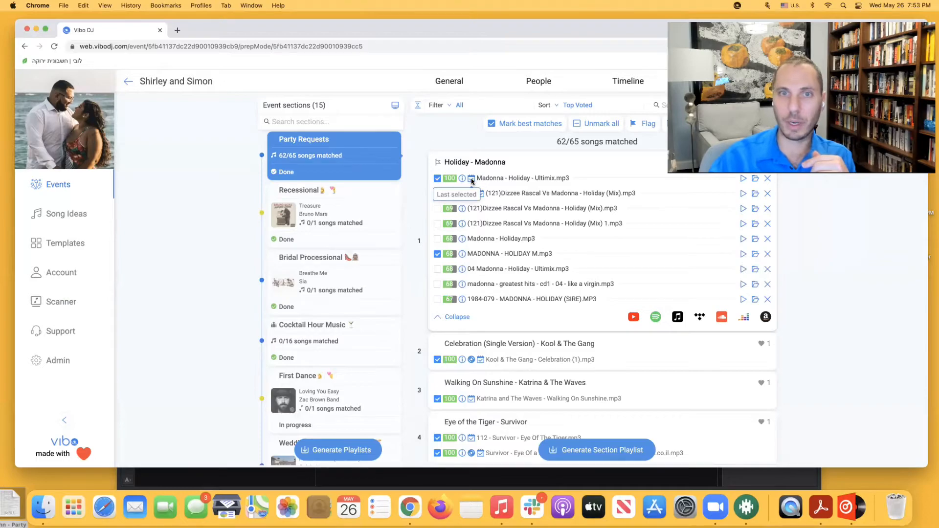
pyautogui.click(437, 254)
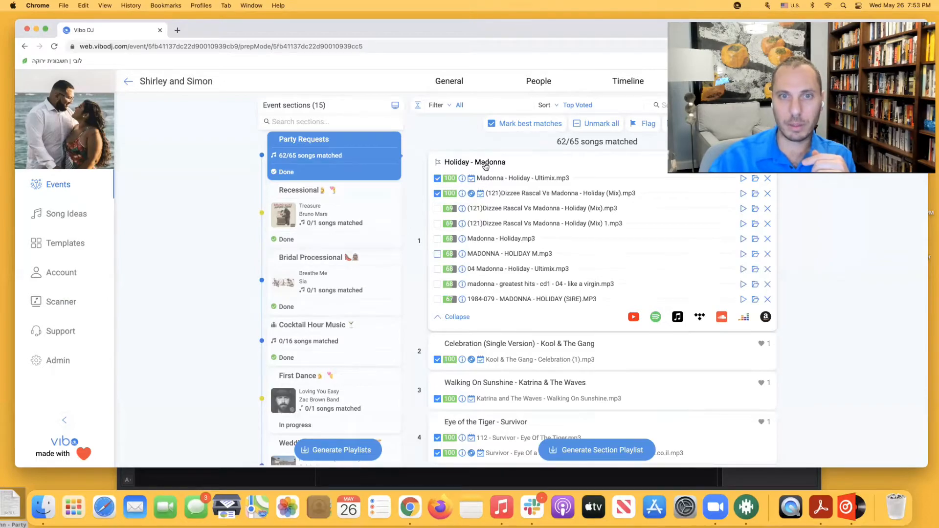
pyautogui.click(486, 164)
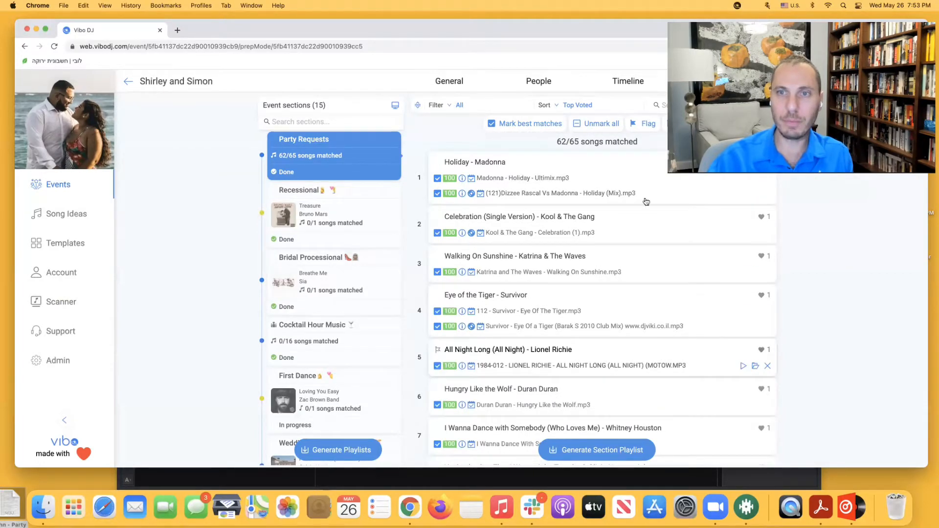
# - Play the matched file for "The Loco-Motion - Kylie Minogue" from the Party Requests list, and pause it in the Music app
pyautogui.scroll(-3, 558, 304)
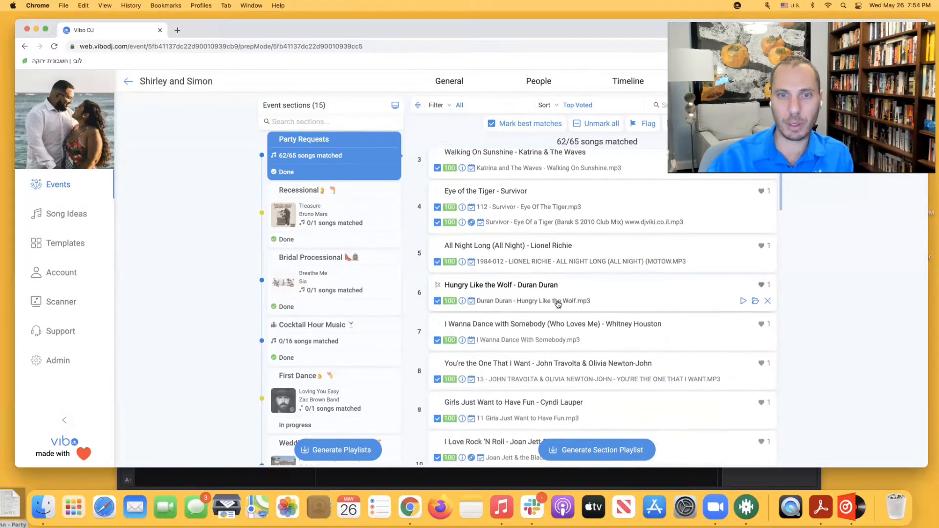
pyautogui.scroll(-3, 558, 304)
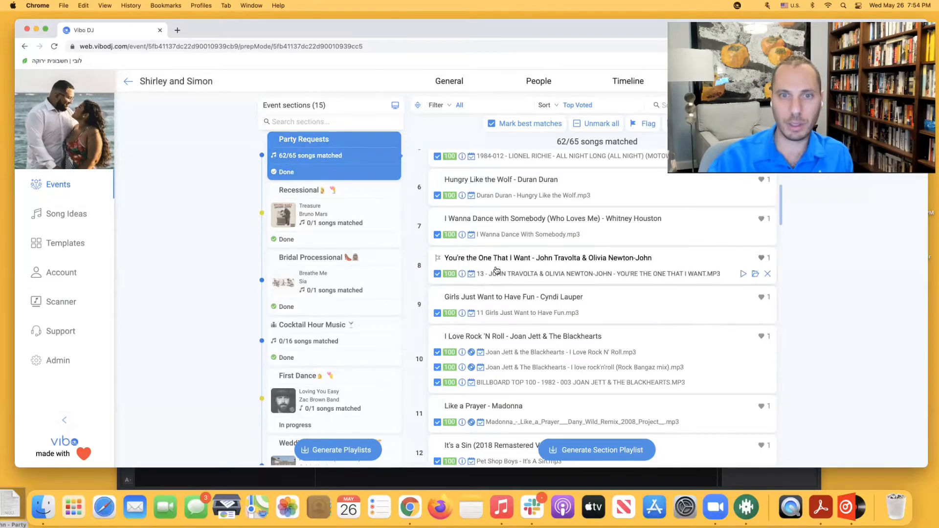
pyautogui.scroll(-12, 489, 267)
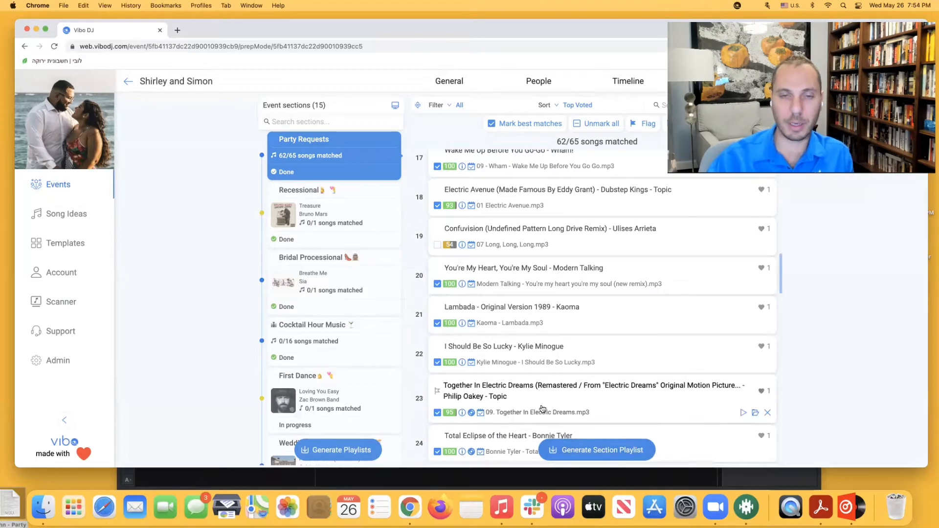
pyautogui.scroll(-10, 524, 414)
pyautogui.scroll(-3, 524, 413)
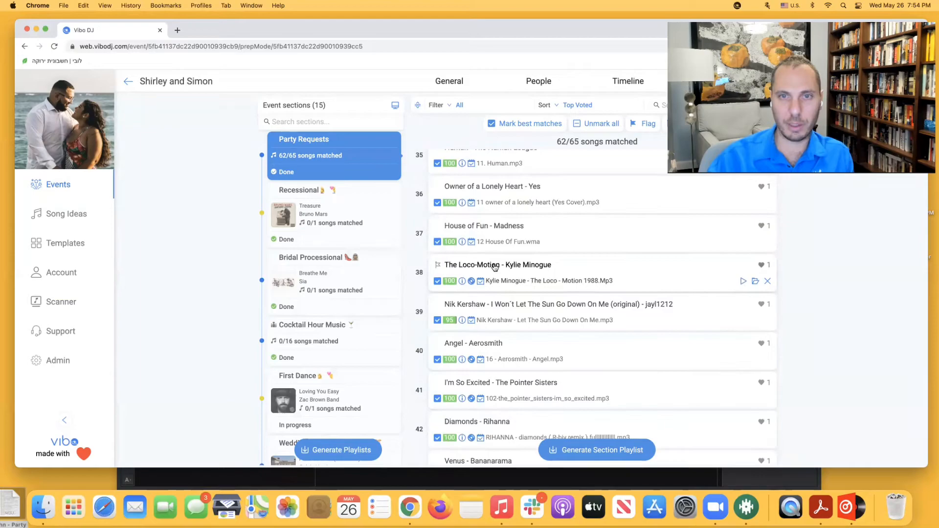
pyautogui.click(497, 265)
pyautogui.click(496, 263)
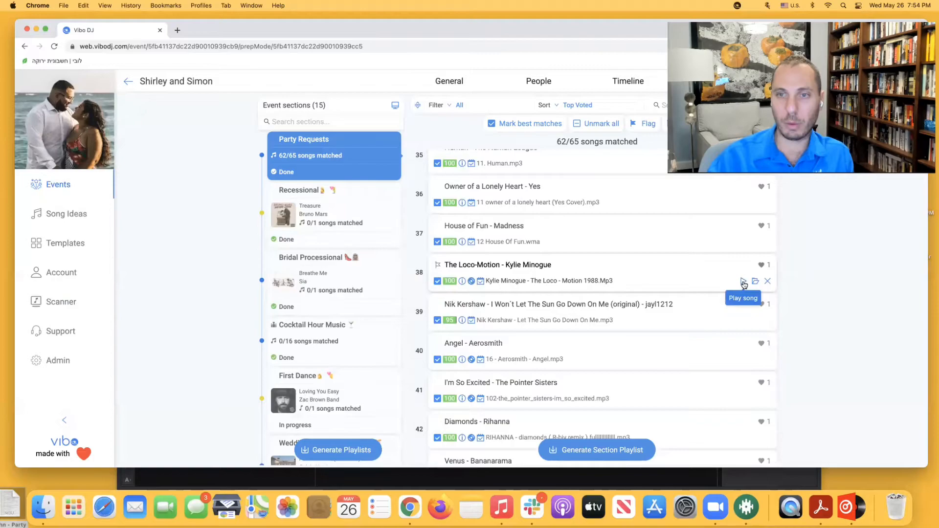
pyautogui.click(743, 282)
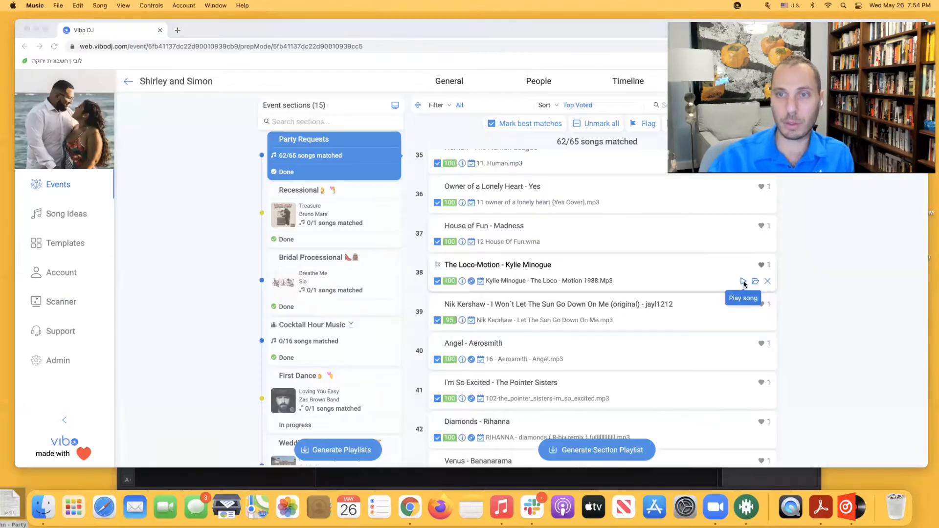
pyautogui.click(501, 508)
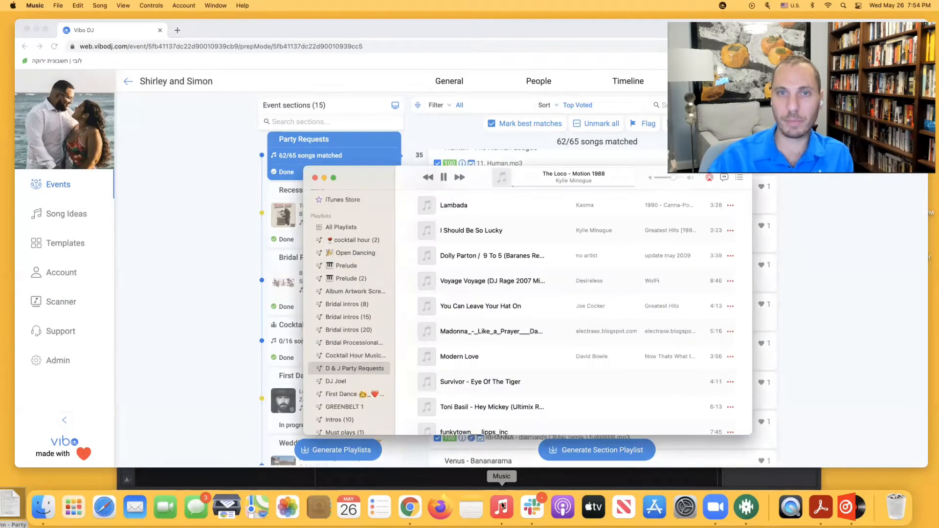
pyautogui.click(443, 178)
# - Move the Music window out of the way of the song list and return to the Vibo page in the browser
pyautogui.moveTo(351, 177); pyautogui.dragTo(67, 23)
pyautogui.moveTo(468, 281); pyautogui.dragTo(267, 130)
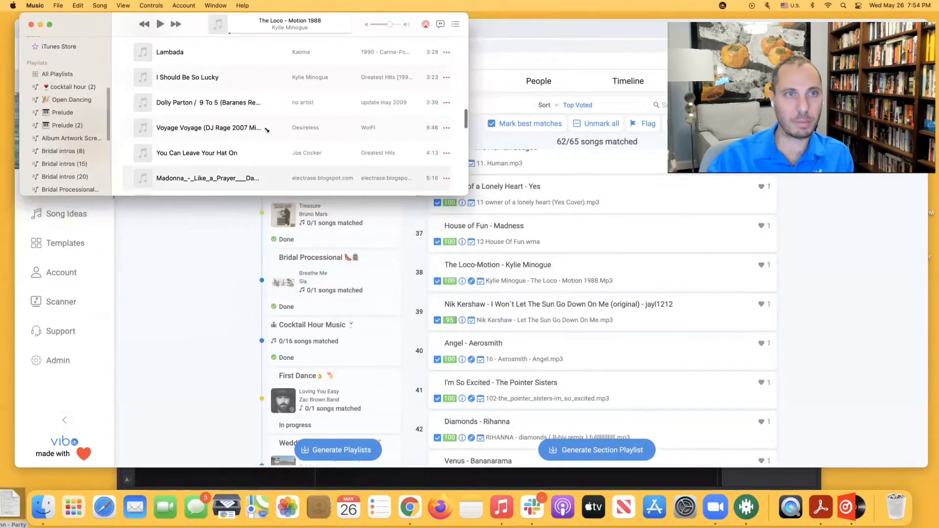
pyautogui.moveTo(116, 30); pyautogui.dragTo(82, 432)
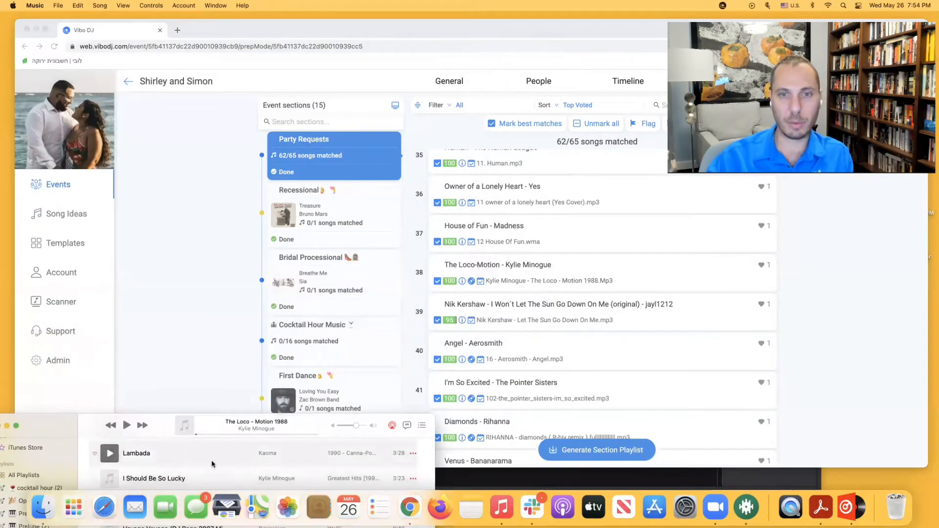
pyautogui.click(846, 338)
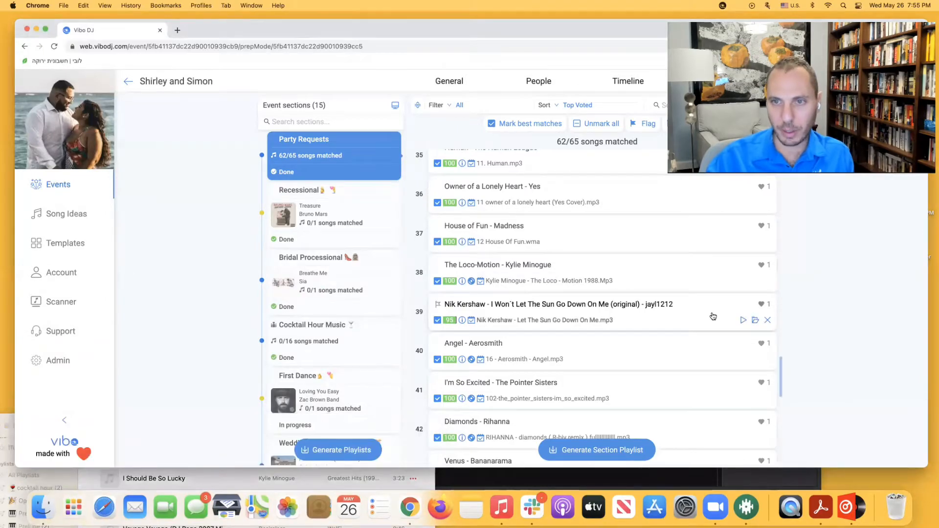
# - Reveal the matched file "Nik Kershaw - Let The Sun Go Down On Me.mp3" in its Finder folder, and close the Finder window
pyautogui.click(756, 322)
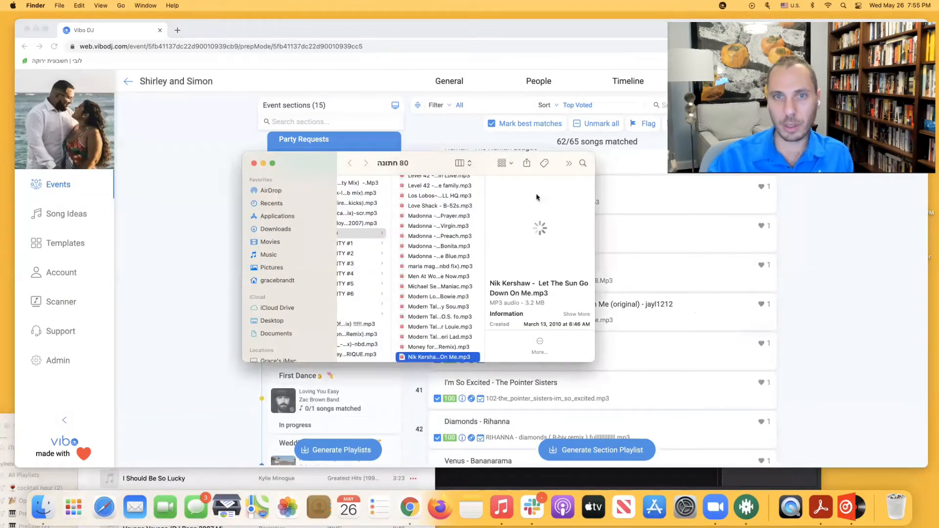
pyautogui.click(253, 163)
pyautogui.click(736, 316)
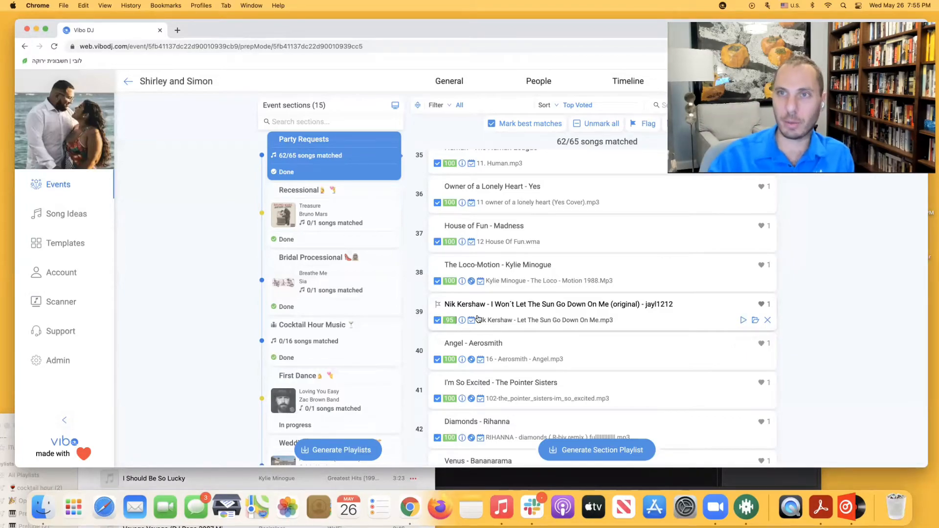
# - Remove the second, unselected match "Nik Kershaw - Let The Sun Go Down On Me.mp3" from the song's match list and collapse the list
pyautogui.click(663, 308)
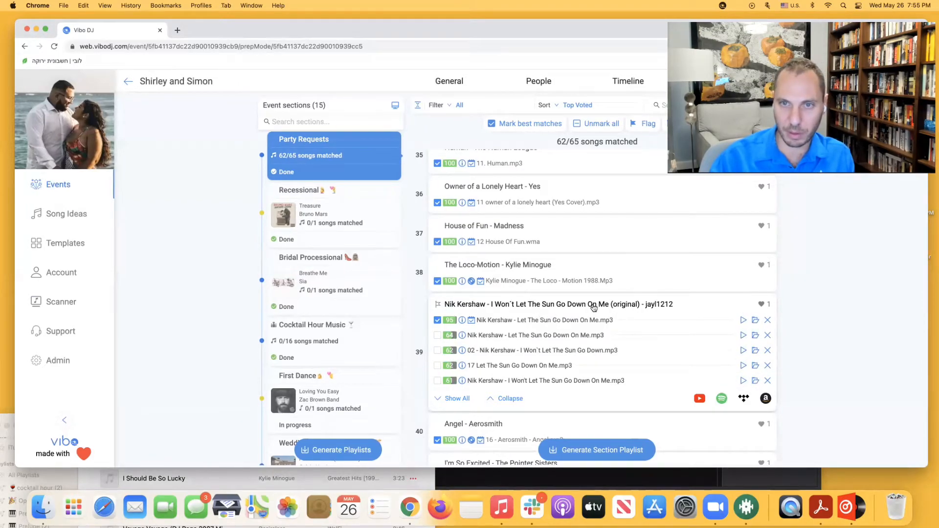
pyautogui.click(768, 336)
pyautogui.click(554, 285)
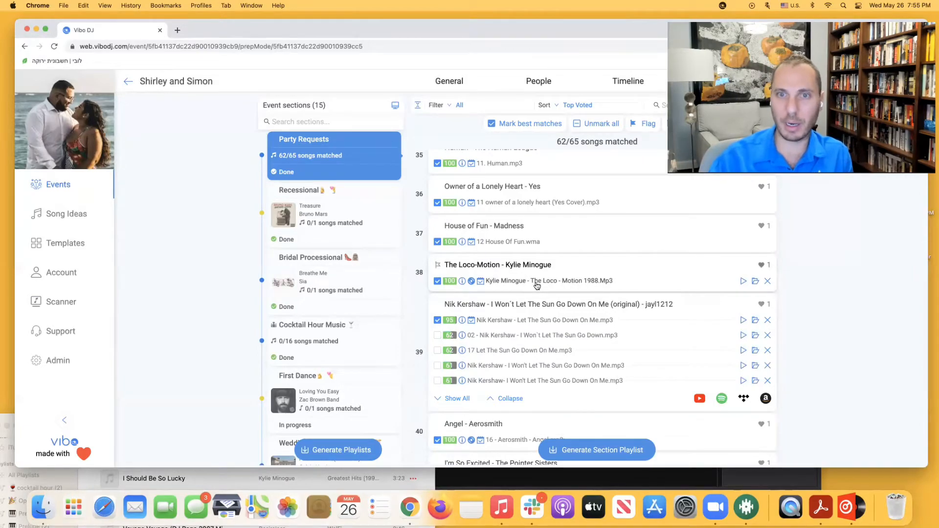
pyautogui.click(595, 306)
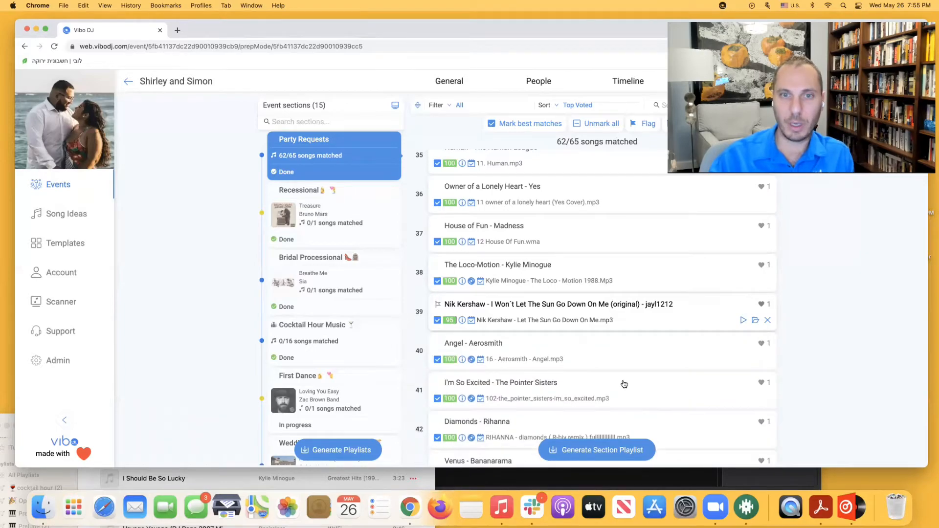
# - Generate the section playlist with a first name and a dash added before the title "Party Requests", and download it as M3U
pyautogui.click(591, 451)
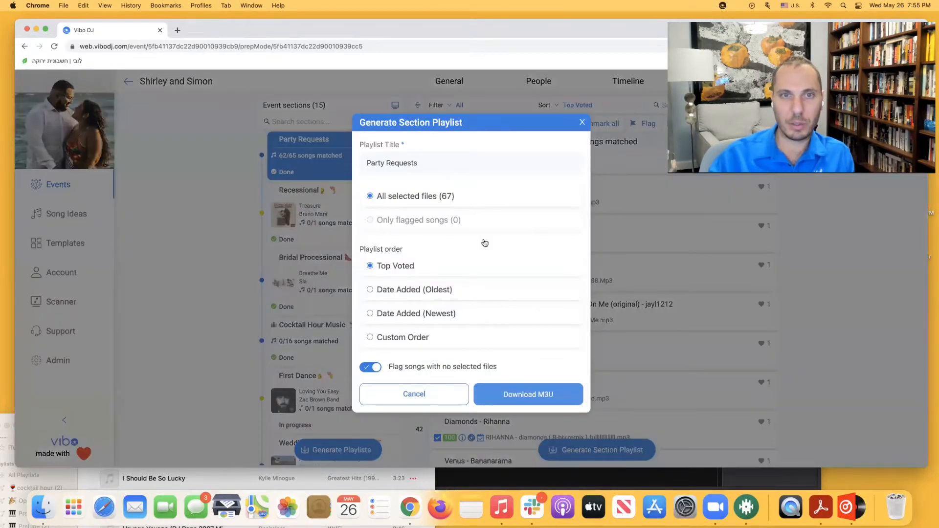
pyautogui.click(368, 164)
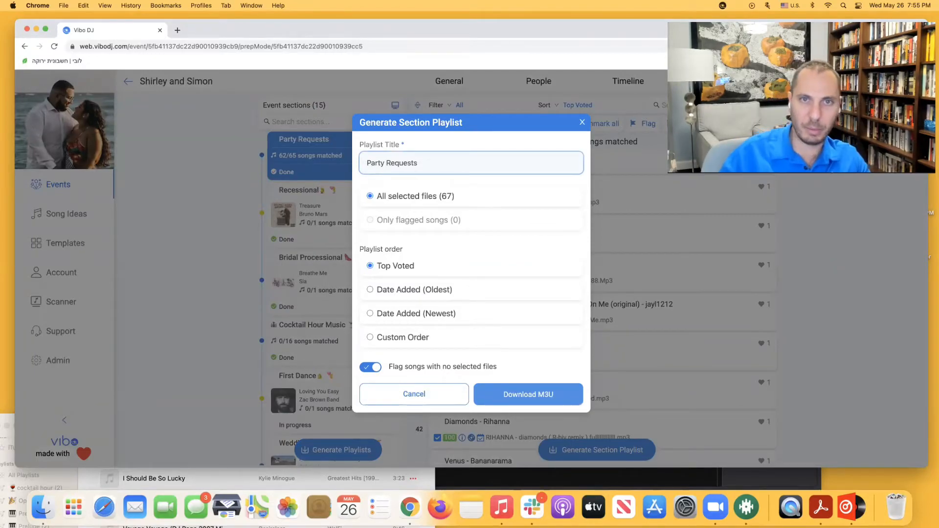
pyautogui.write('Mik')
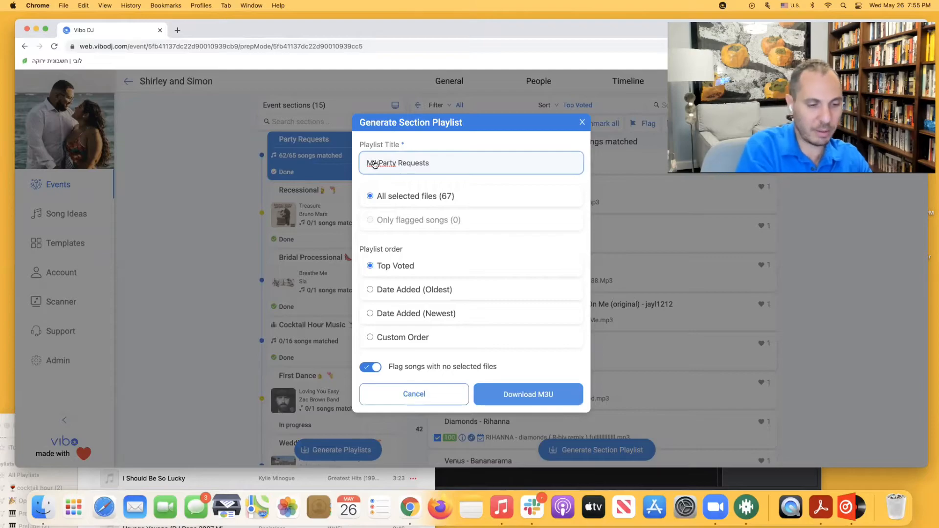
pyautogui.write('ey -')
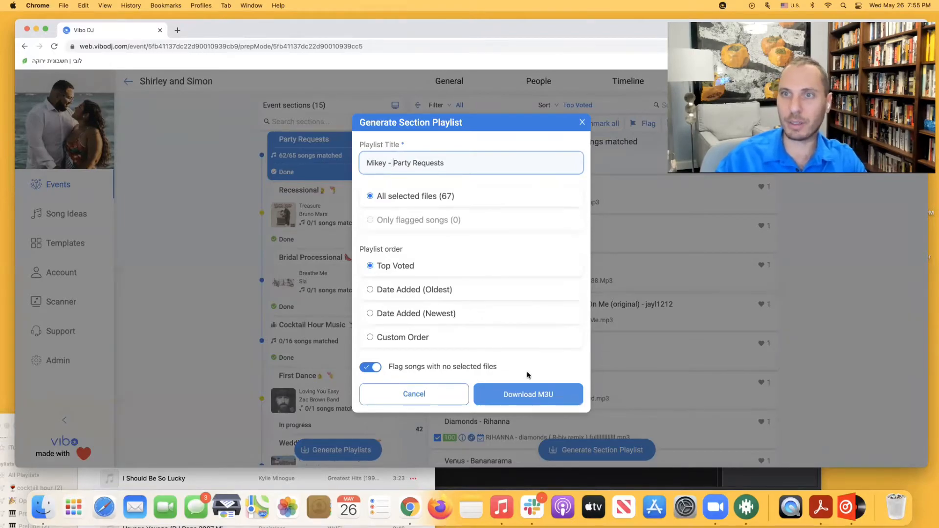
pyautogui.press('Tab')
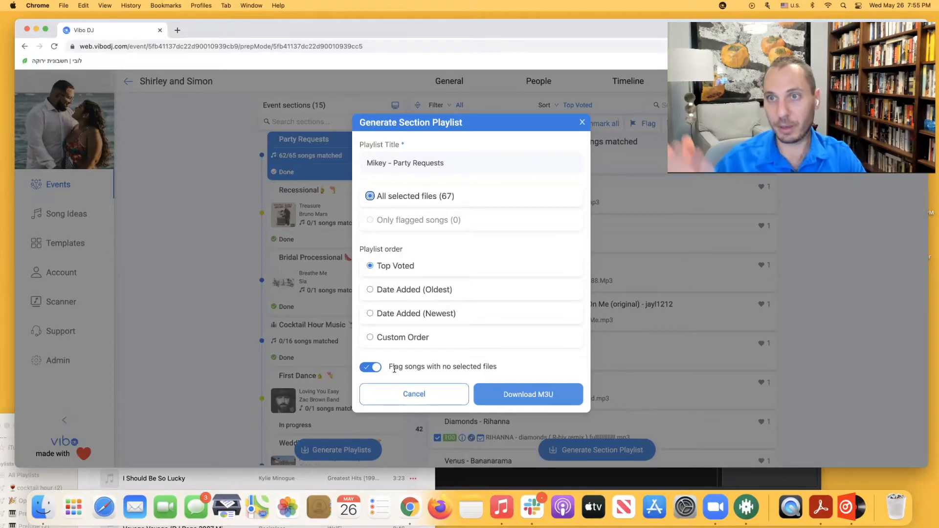
pyautogui.click(521, 401)
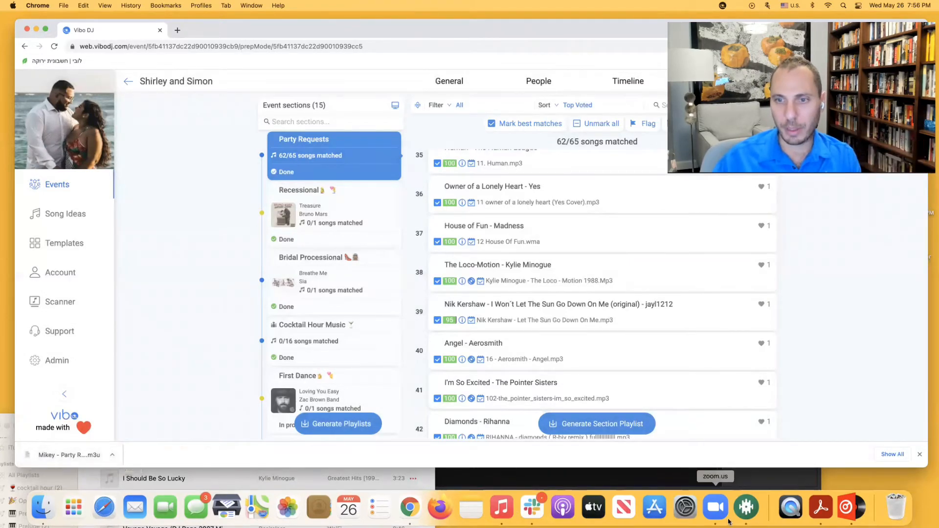
# - Switch to Serato DJ Lite and import the newly downloaded Party Requests M3U file from the Downloads folder as a new crate
pyautogui.click(748, 508)
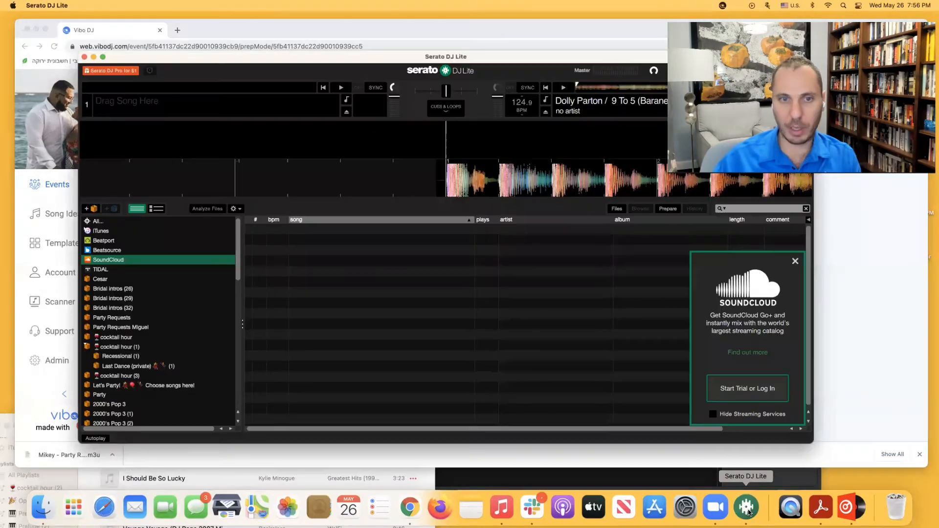
pyautogui.scroll(-5, 131, 401)
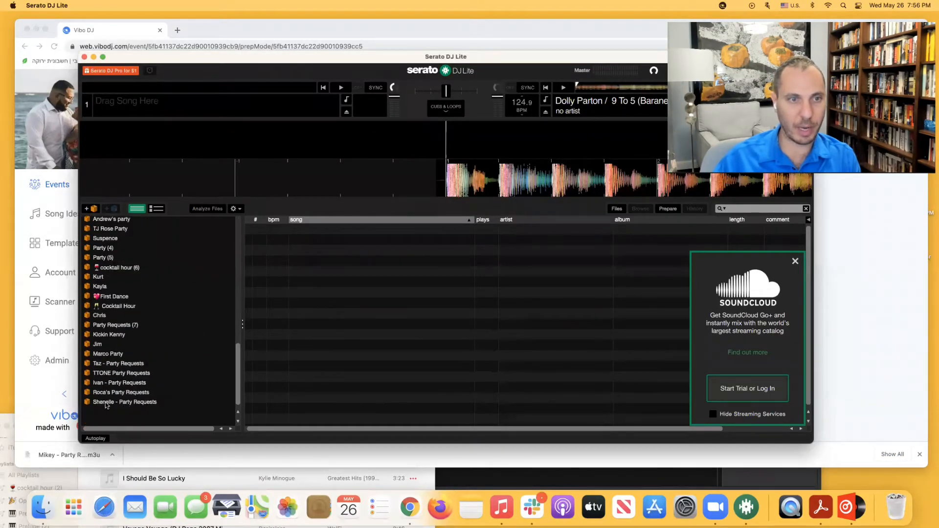
pyautogui.click(42, 509)
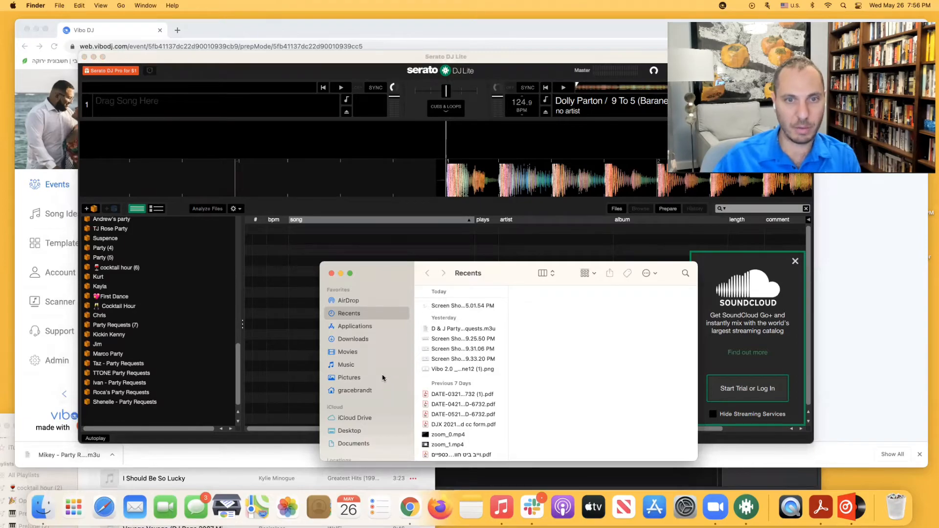
pyautogui.click(355, 341)
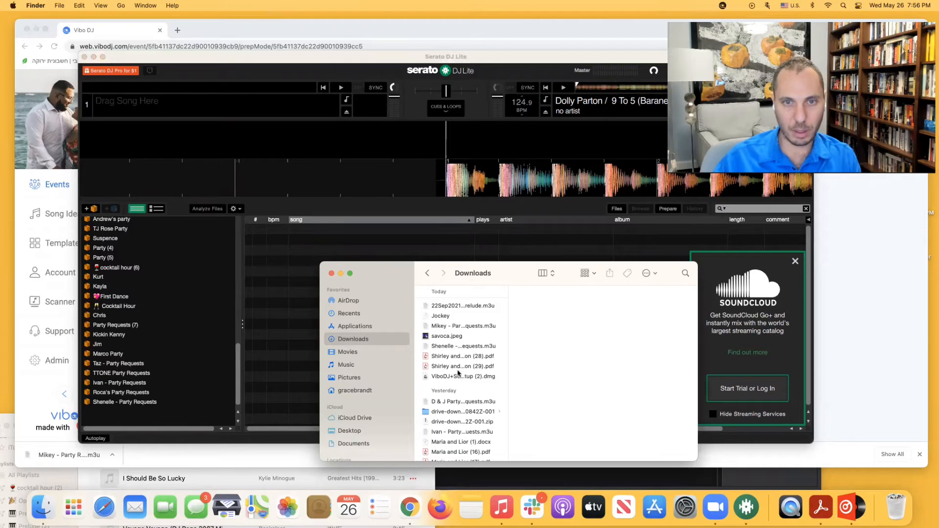
pyautogui.click(452, 326)
pyautogui.moveTo(451, 325); pyautogui.dragTo(179, 410)
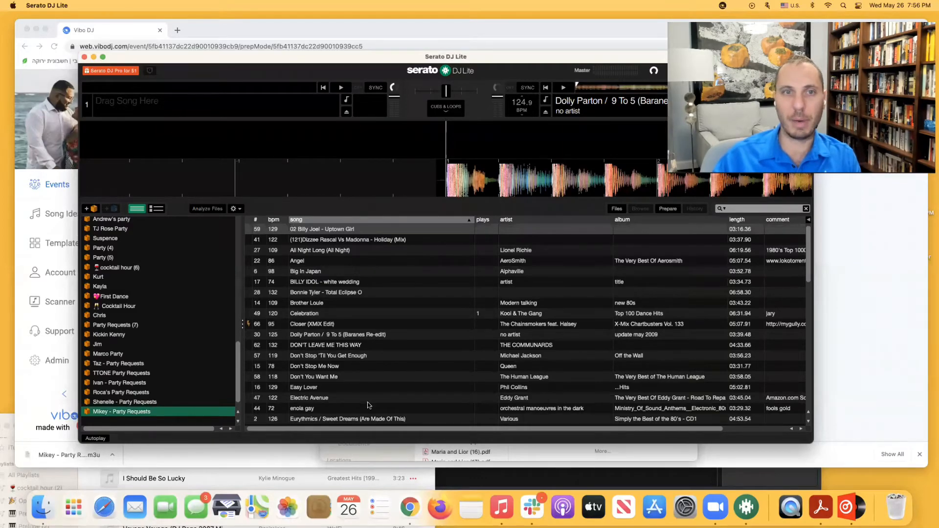
# - Load "Dolly Parton / 9 To 5 (Baranes Re-edit)" from the imported Party Requests crate onto the second deck
pyautogui.click(319, 325)
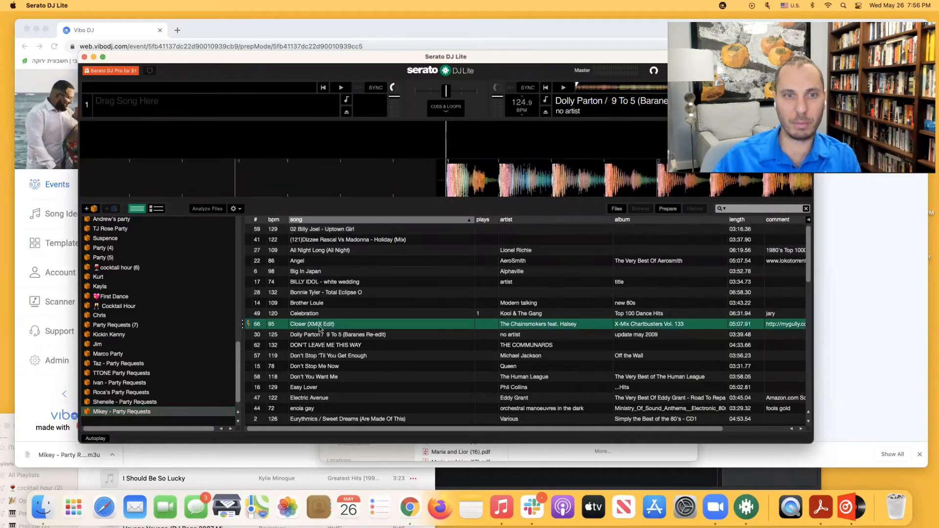
pyautogui.click(355, 337)
pyautogui.moveTo(387, 339); pyautogui.dragTo(532, 185)
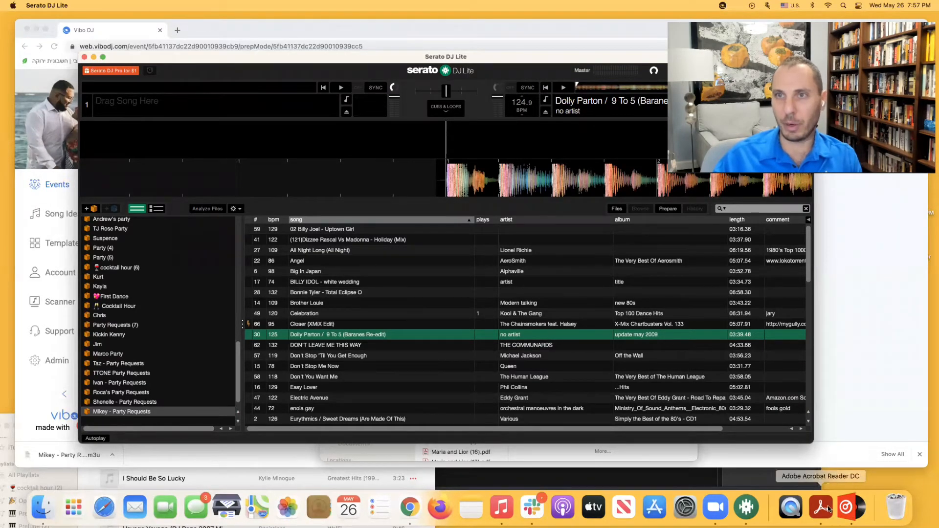
# - Switch to VirtualDJ and open the user account's Downloads folder on the Macintosh HD volume under Local Music
pyautogui.click(854, 513)
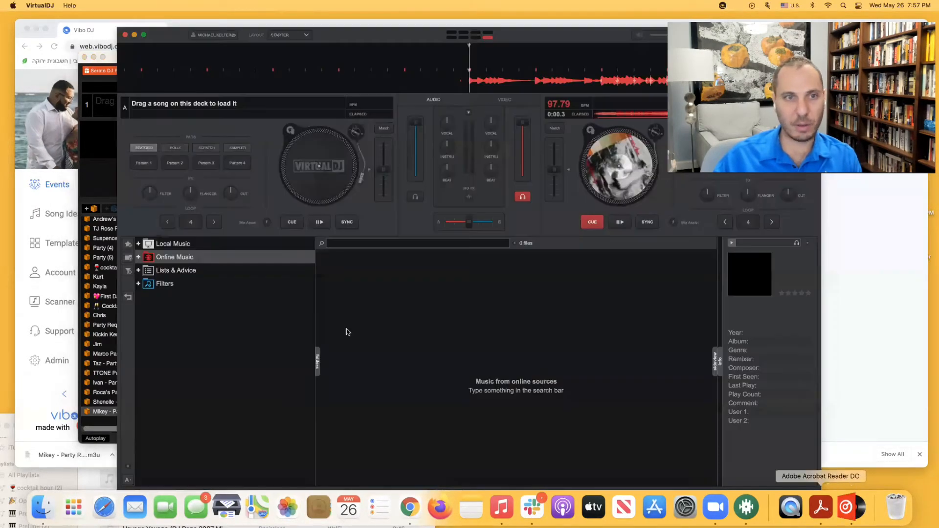
pyautogui.click(139, 244)
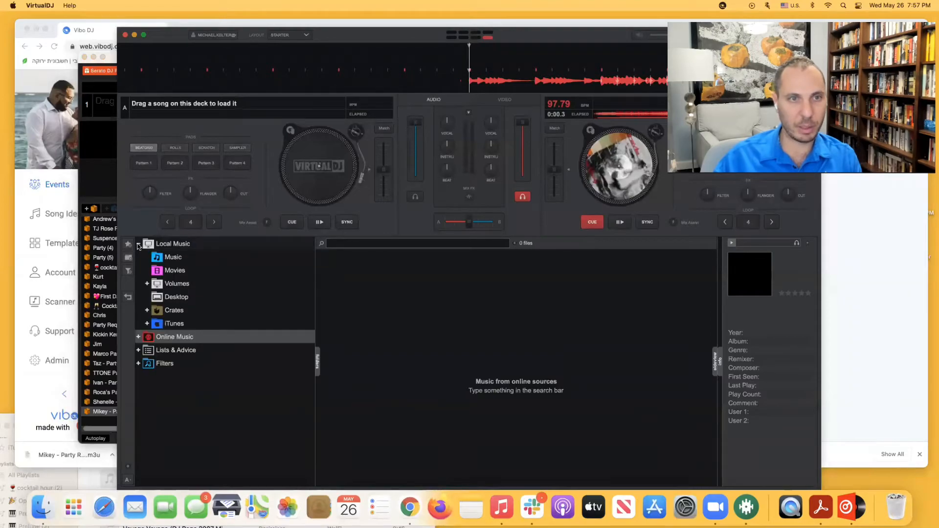
pyautogui.click(146, 284)
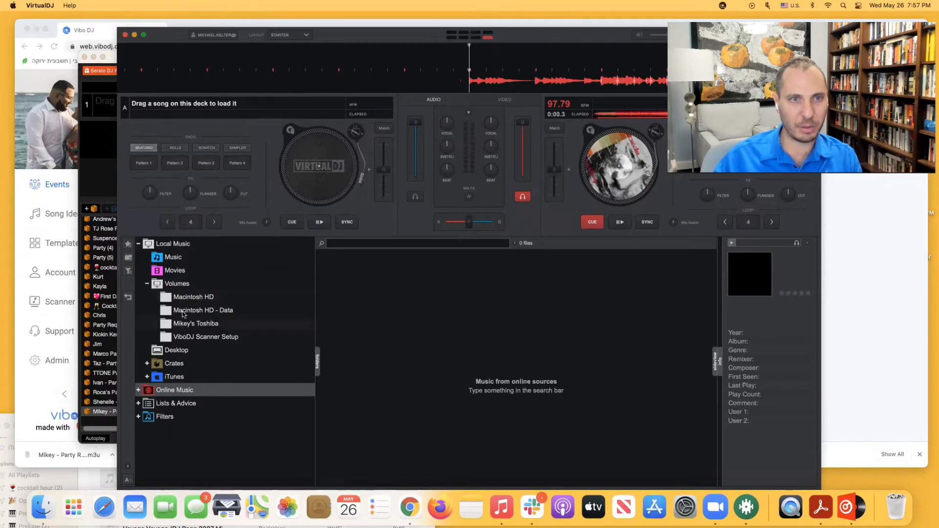
pyautogui.doubleClick(183, 301)
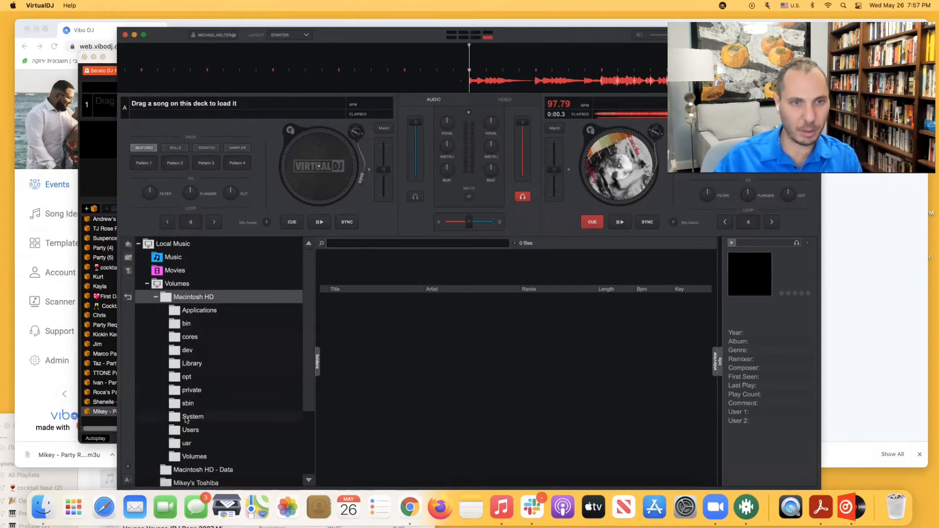
pyautogui.doubleClick(178, 431)
pyautogui.scroll(-2, 191, 432)
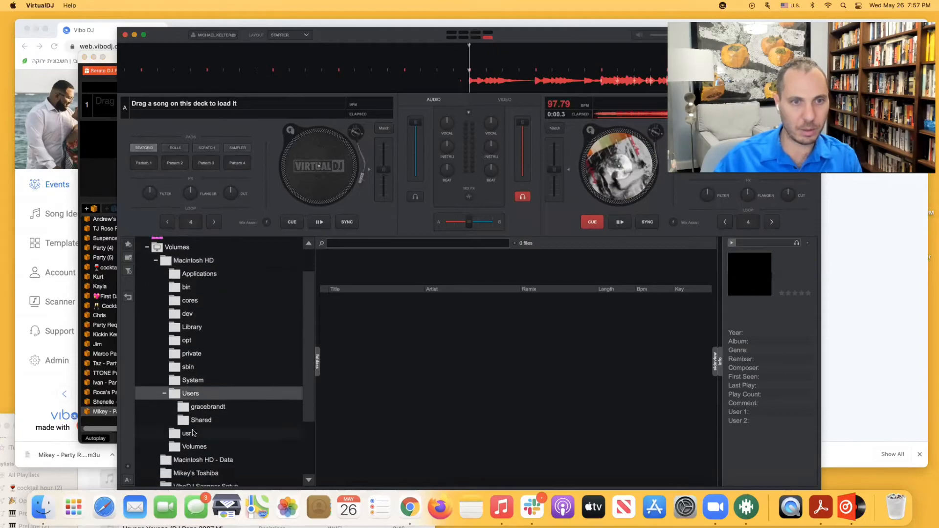
pyautogui.doubleClick(197, 408)
pyautogui.scroll(-3, 199, 412)
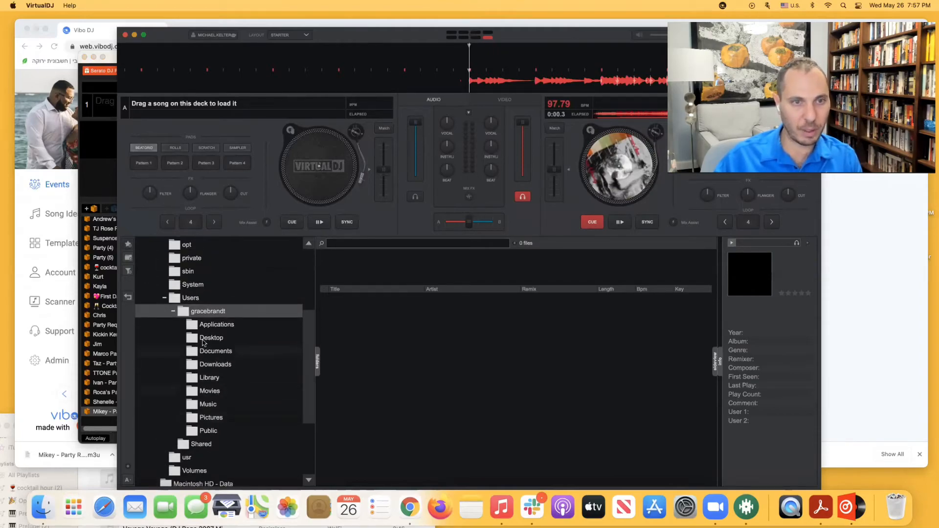
pyautogui.doubleClick(215, 365)
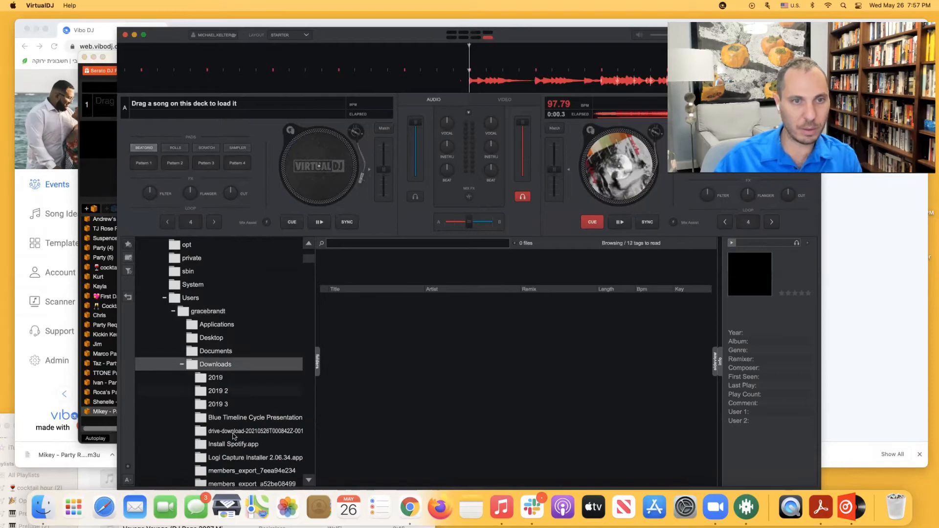
# - Look through the Downloads folder for the newly downloaded Party Requests playlist, and close VirtualDJ
pyautogui.scroll(-8, 234, 441)
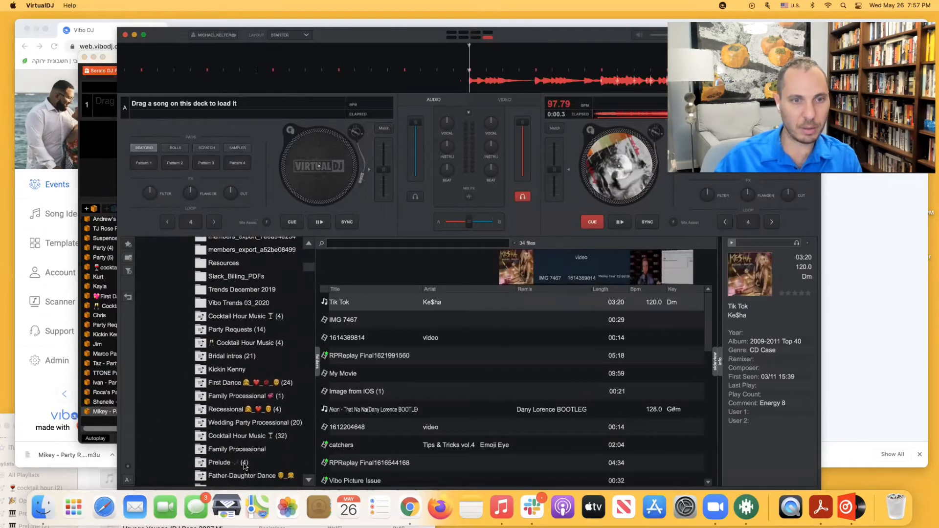
pyautogui.scroll(-10, 244, 467)
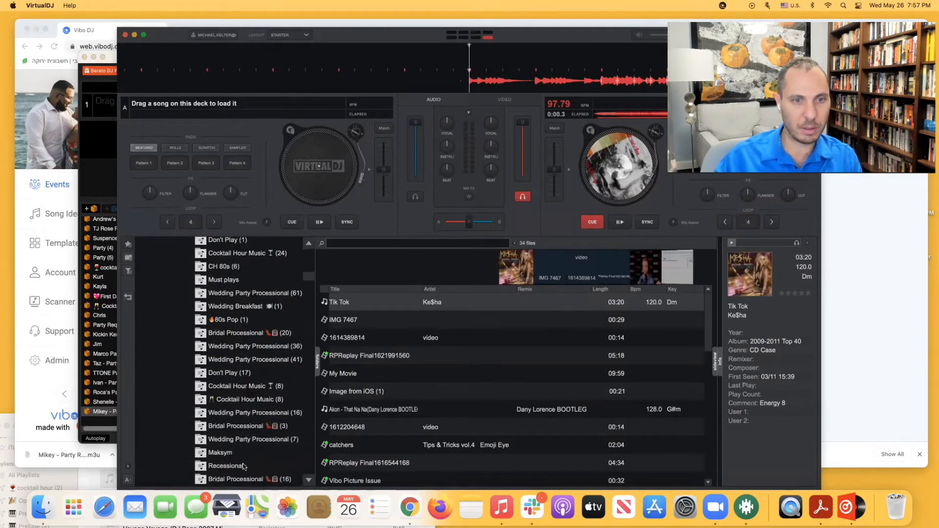
pyautogui.scroll(-10, 243, 467)
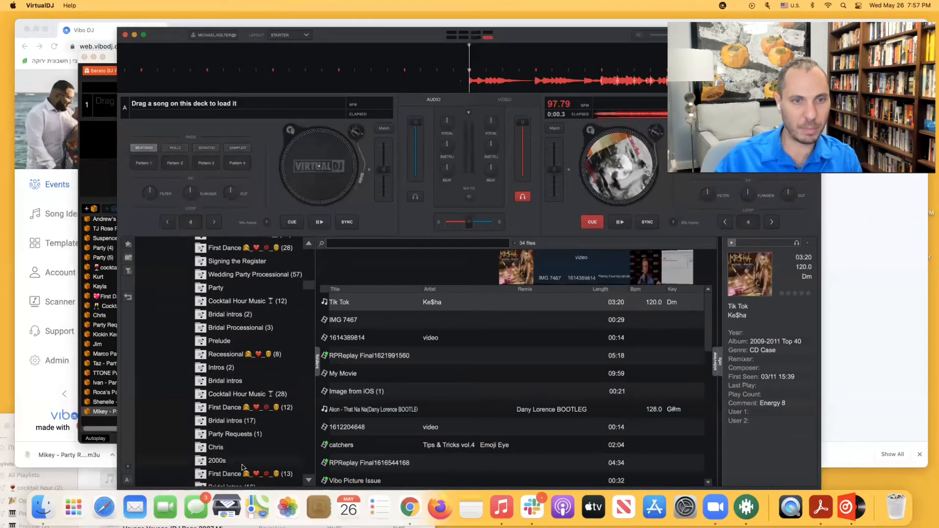
pyautogui.scroll(-10, 243, 467)
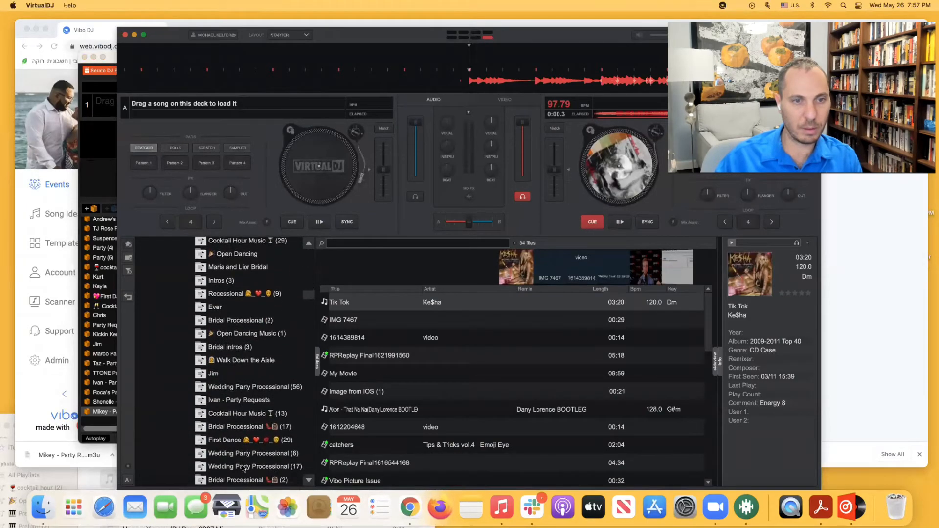
pyautogui.scroll(-10, 243, 468)
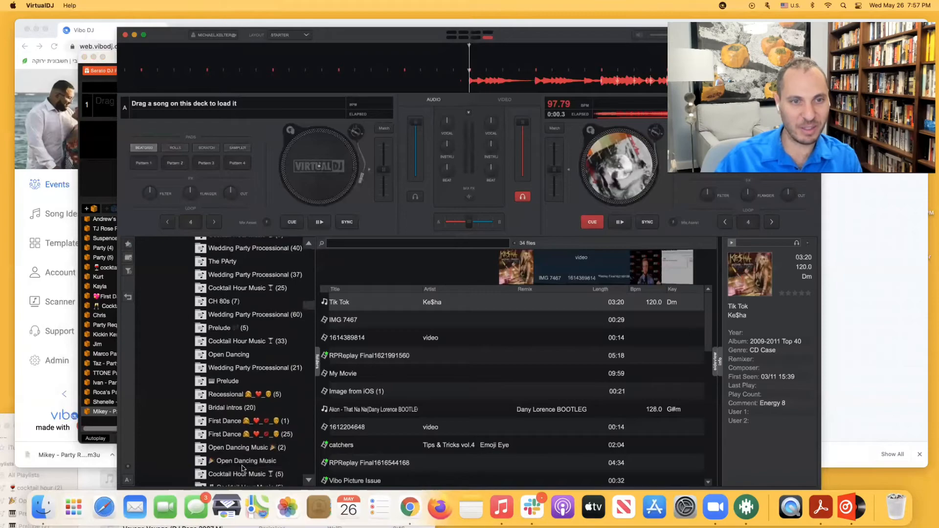
pyautogui.scroll(-10, 243, 468)
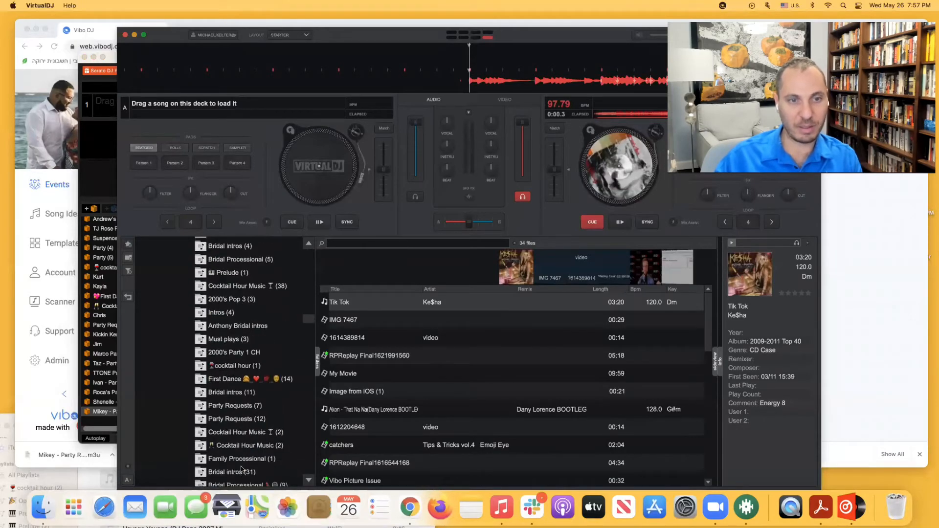
pyautogui.scroll(-10, 242, 469)
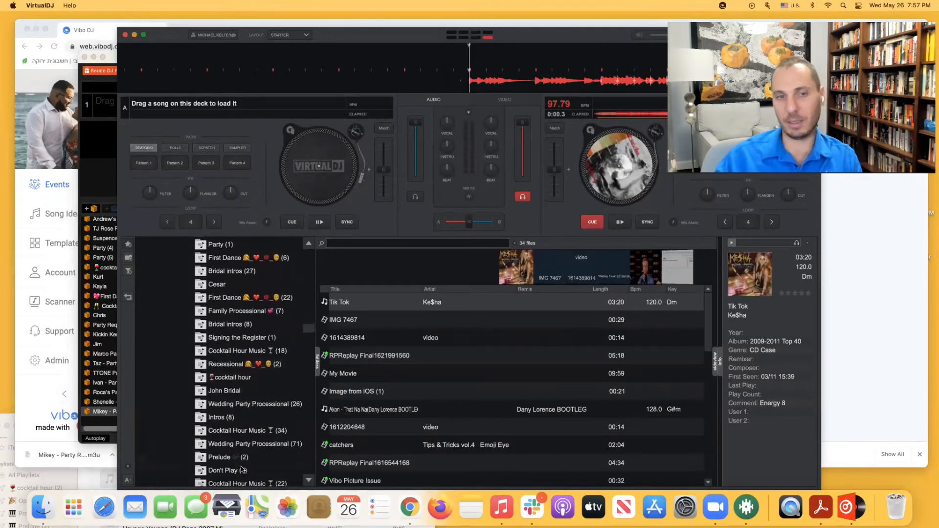
pyautogui.scroll(-8, 242, 470)
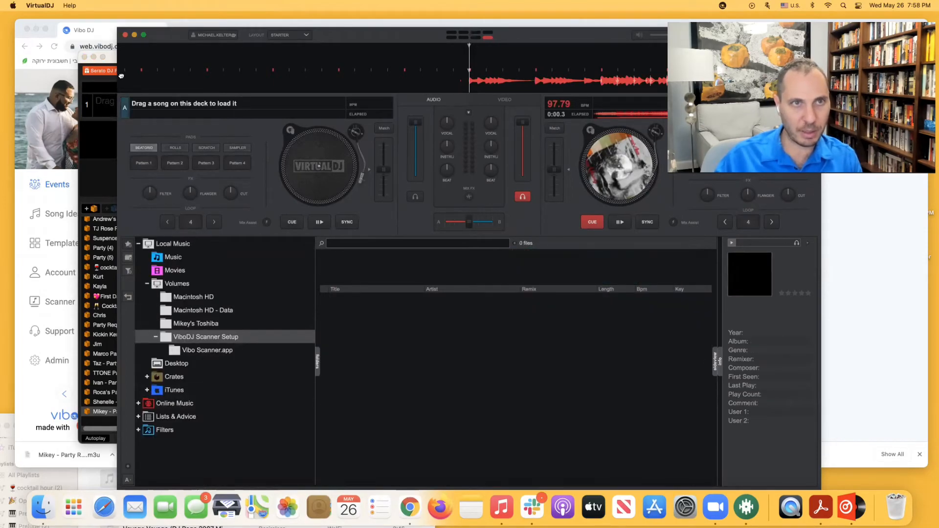
pyautogui.click(125, 34)
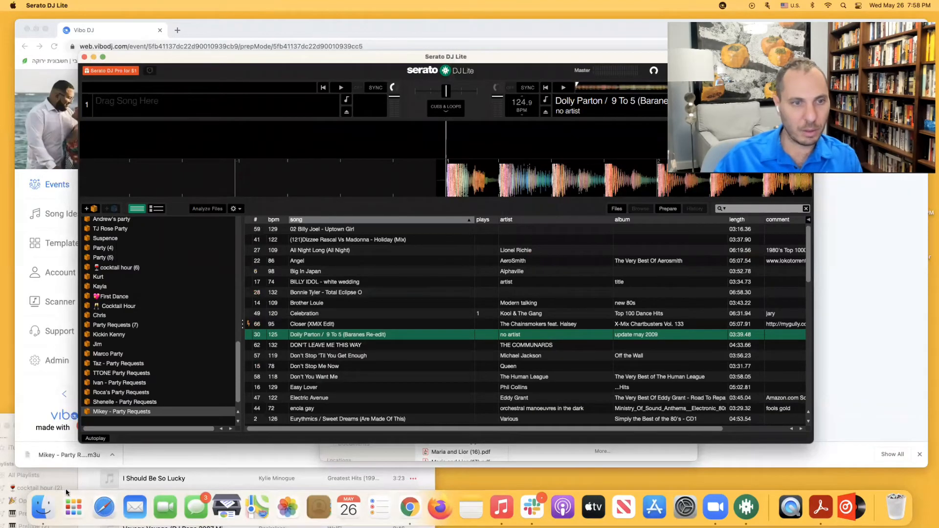
# - Put the downloaded Party Requests M3U on the desktop, reopen VirtualDJ without using the new version, and open the playlist from its Desktop folder
pyautogui.moveTo(61, 458); pyautogui.dragTo(8, 377)
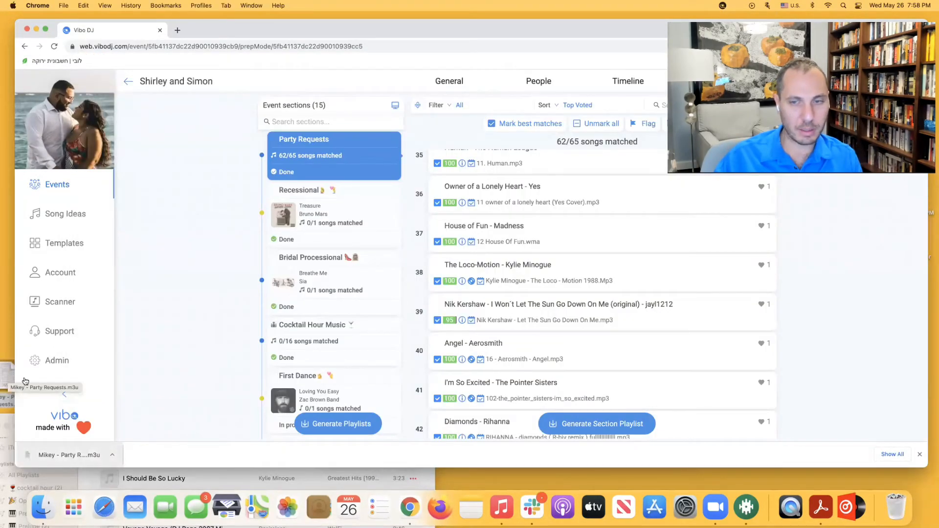
pyautogui.click(852, 510)
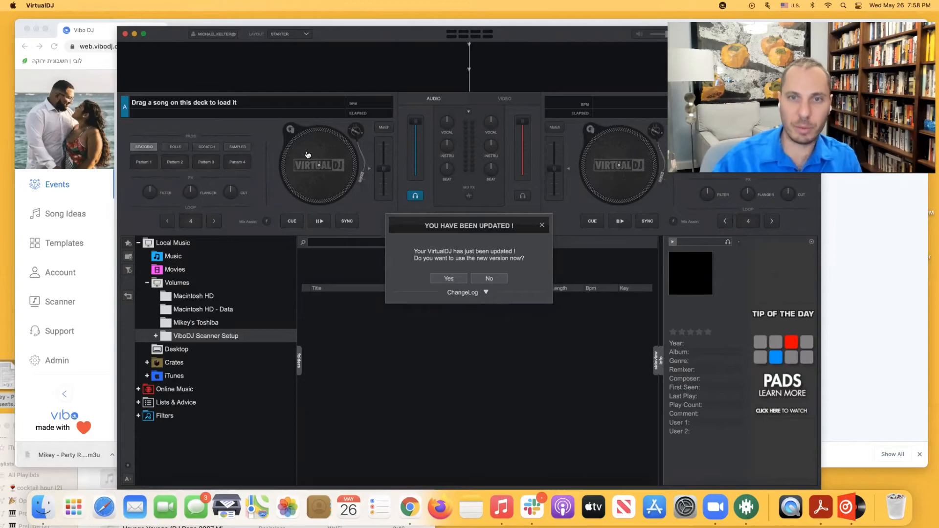
pyautogui.click(490, 279)
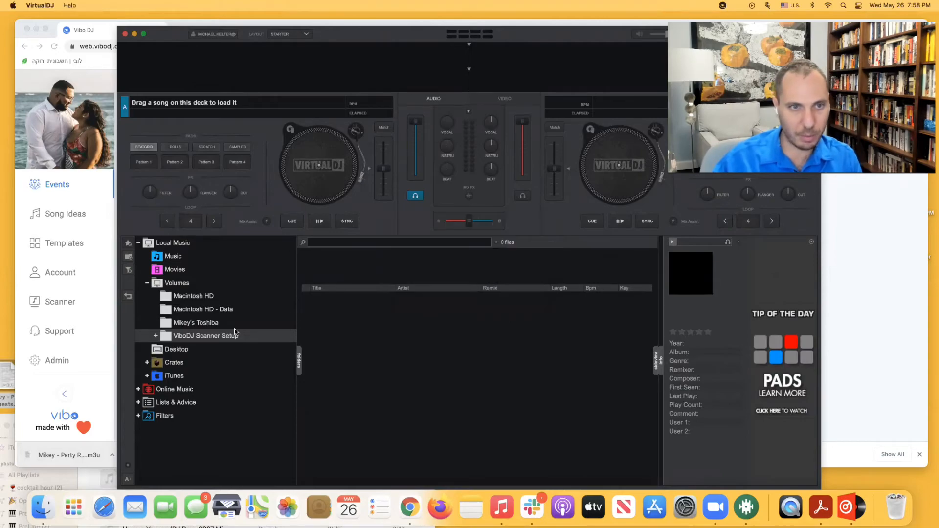
pyautogui.click(174, 350)
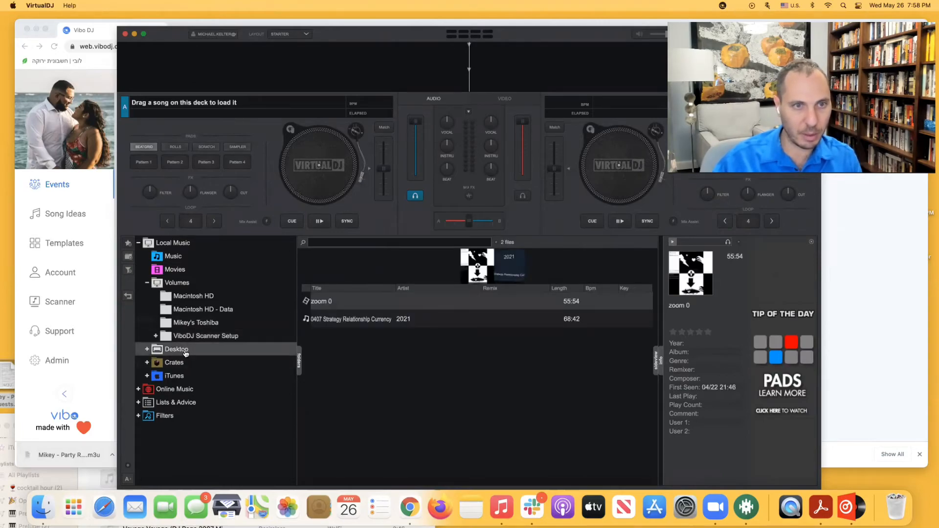
pyautogui.doubleClick(185, 353)
pyautogui.click(203, 417)
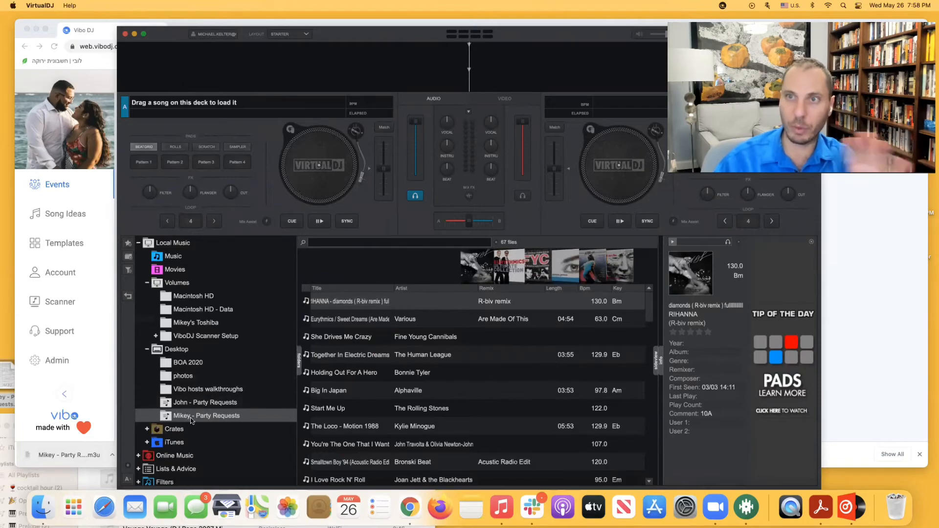
# - Switch back to Vibo in Chrome and filter the Party Requests songs to show only Flagged ones
pyautogui.click(93, 186)
pyautogui.scroll(20, 623, 344)
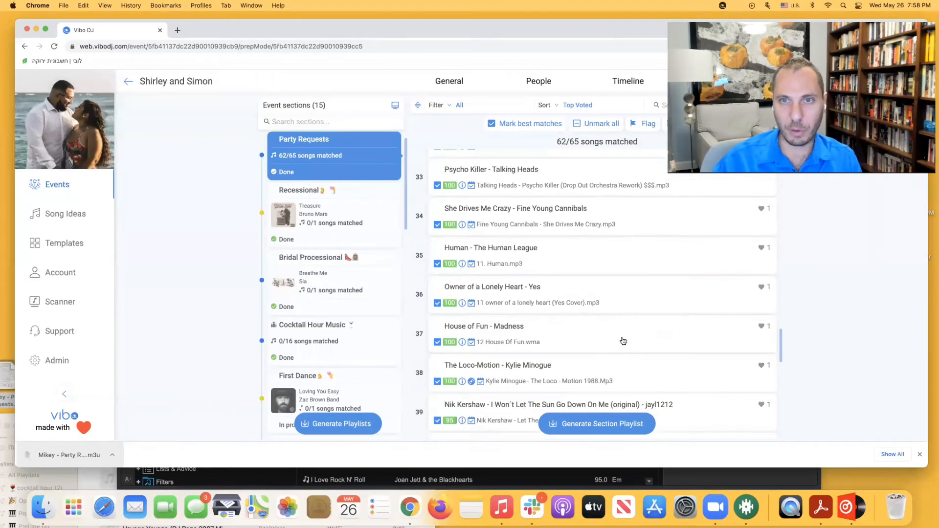
pyautogui.scroll(2, 591, 339)
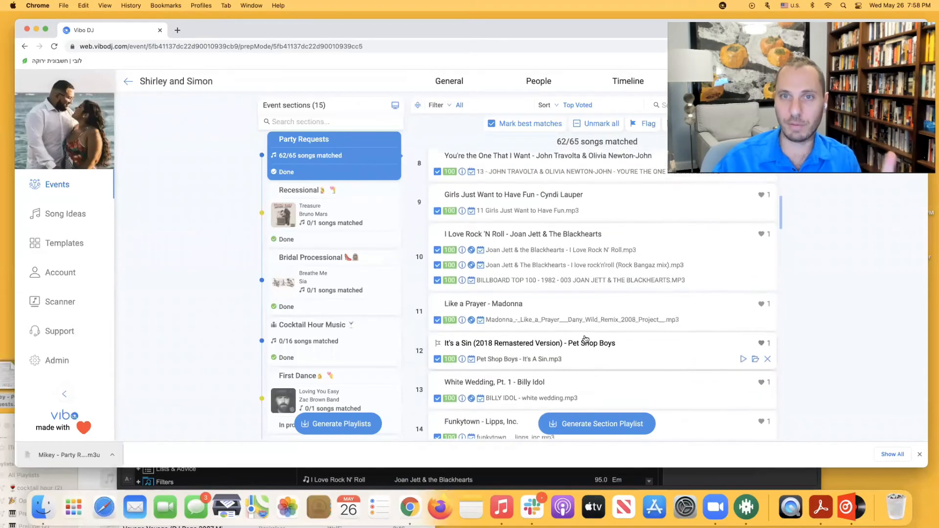
pyautogui.scroll(6, 585, 339)
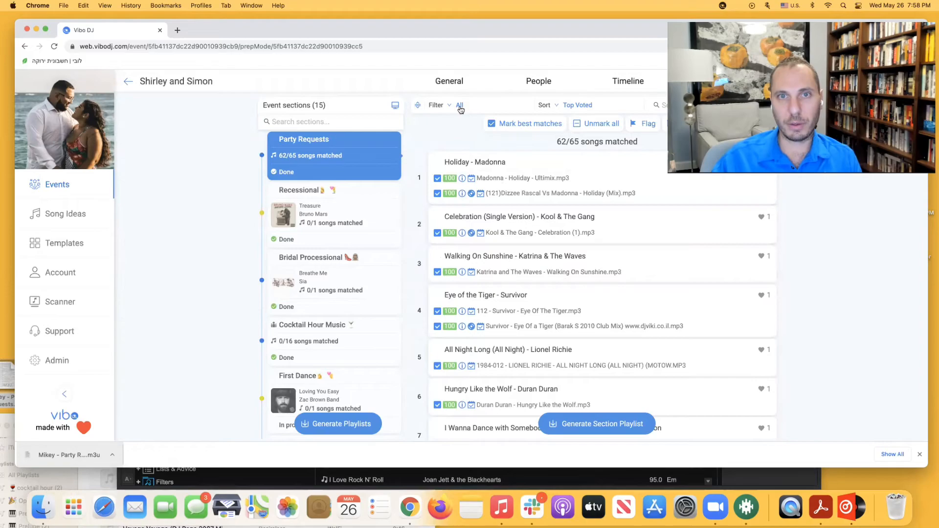
pyautogui.click(460, 106)
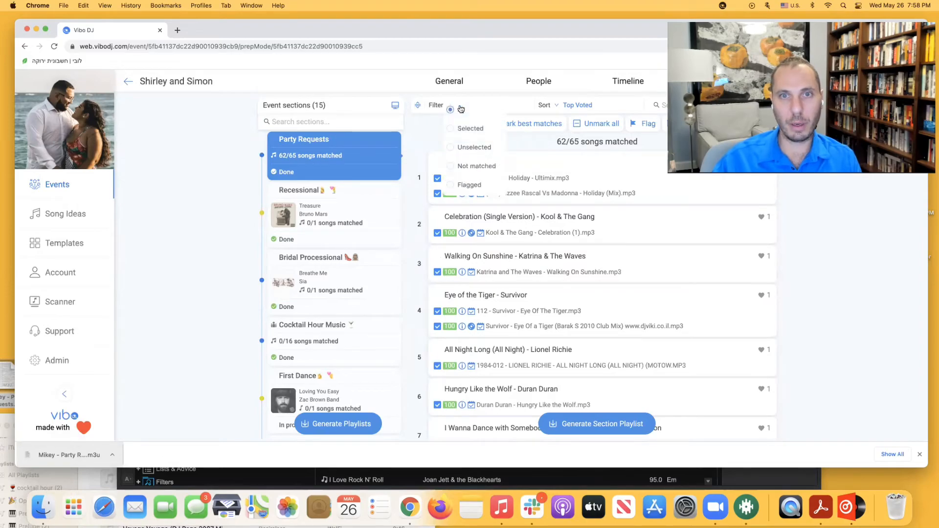
pyautogui.click(469, 185)
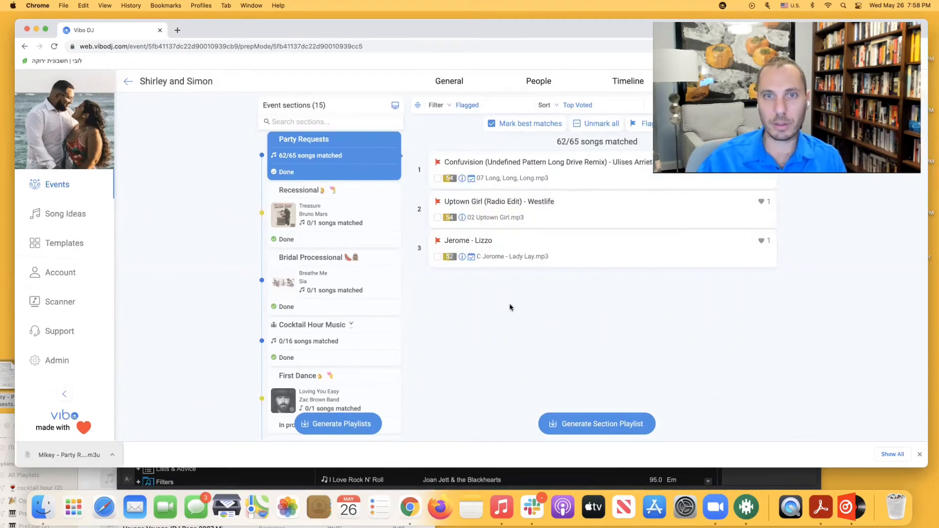
# - Expand the flagged song "Uptown Girl (Radio Edit) - Westlife" to view its file matches and streaming service links, and collapse it
pyautogui.click(509, 203)
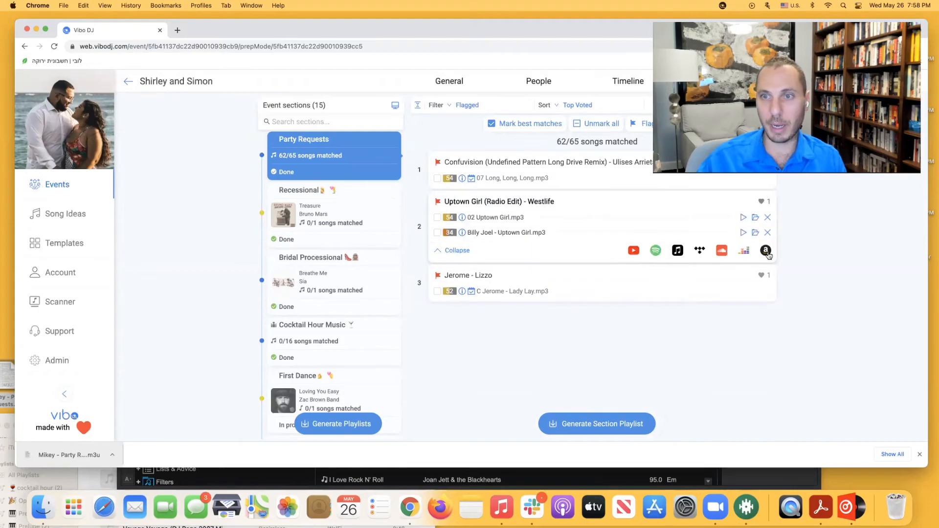
pyautogui.moveTo(552, 203)
pyautogui.mouseDown()
pyautogui.moveTo(515, 203)
pyautogui.moveTo(555, 205)
pyautogui.mouseUp()
pyautogui.click(550, 204)
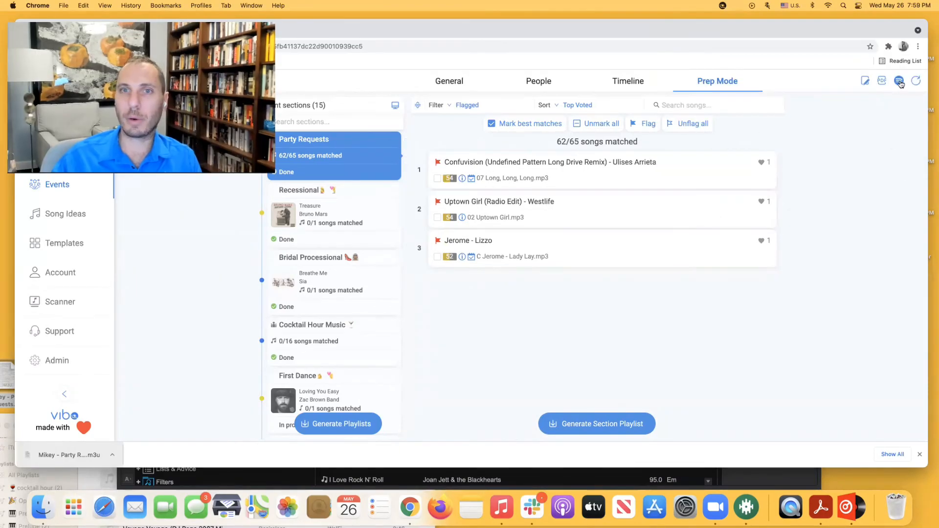
# - Export only the flagged songs of the Party Requests section to a Spotify playlist in Top Voted order, view the playlist, and return to Vibo
pyautogui.click(899, 81)
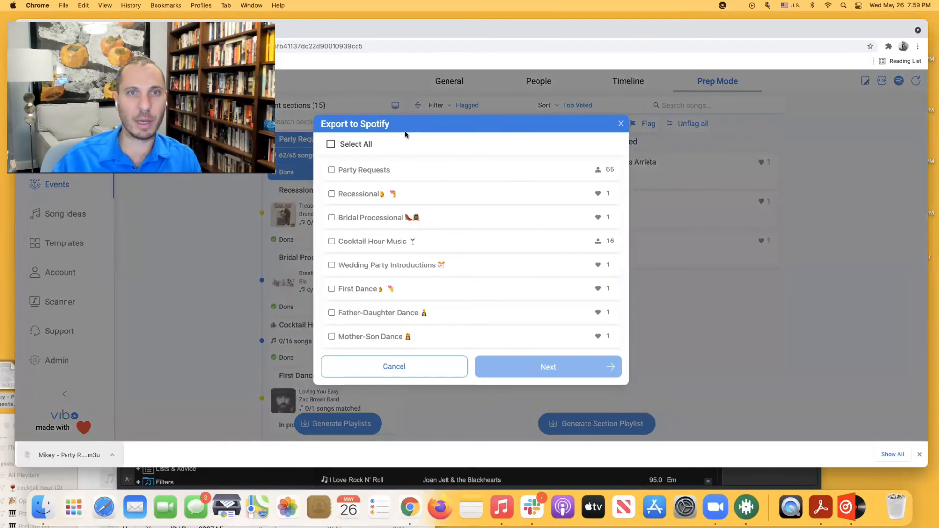
pyautogui.click(341, 169)
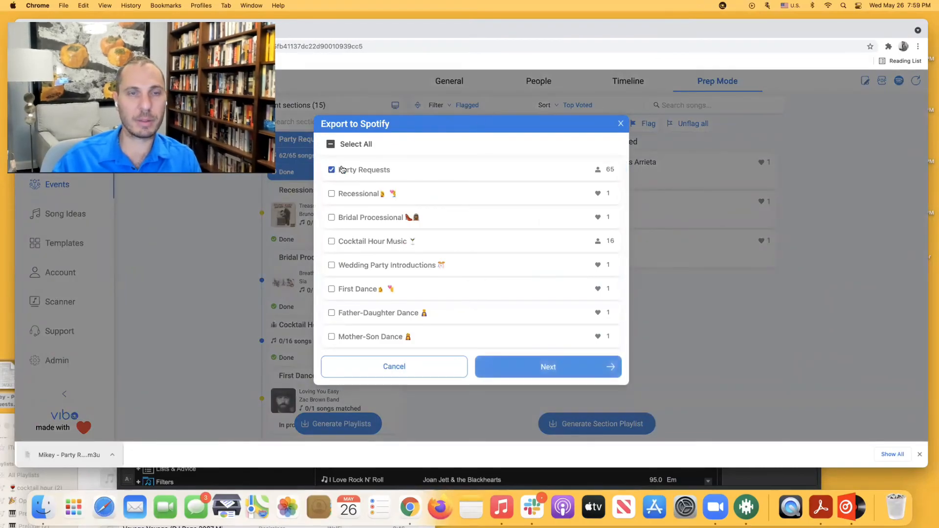
pyautogui.click(545, 375)
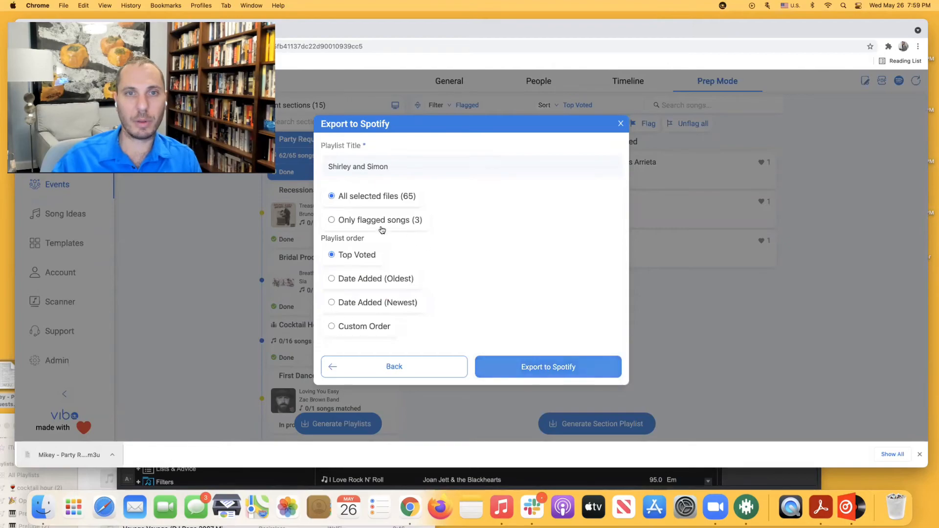
pyautogui.moveTo(371, 226); pyautogui.dragTo(373, 229)
pyautogui.click(327, 222)
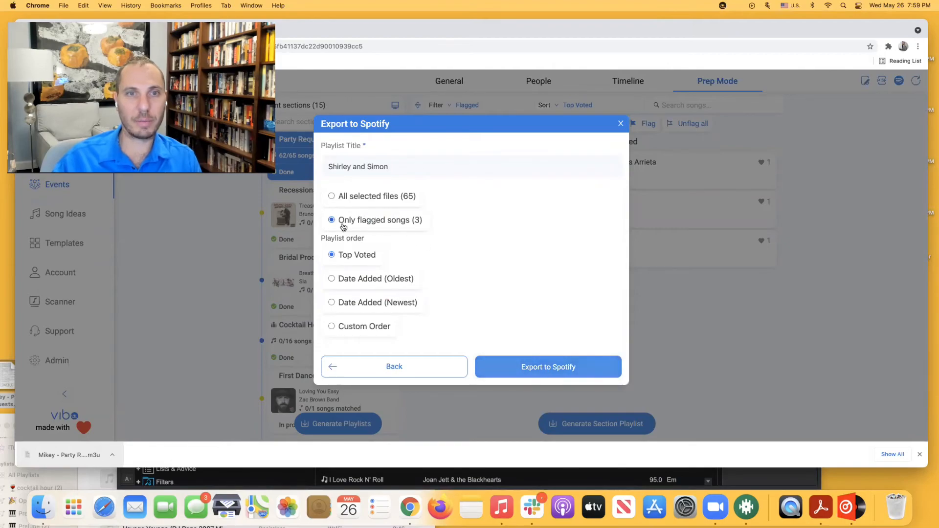
pyautogui.click(556, 370)
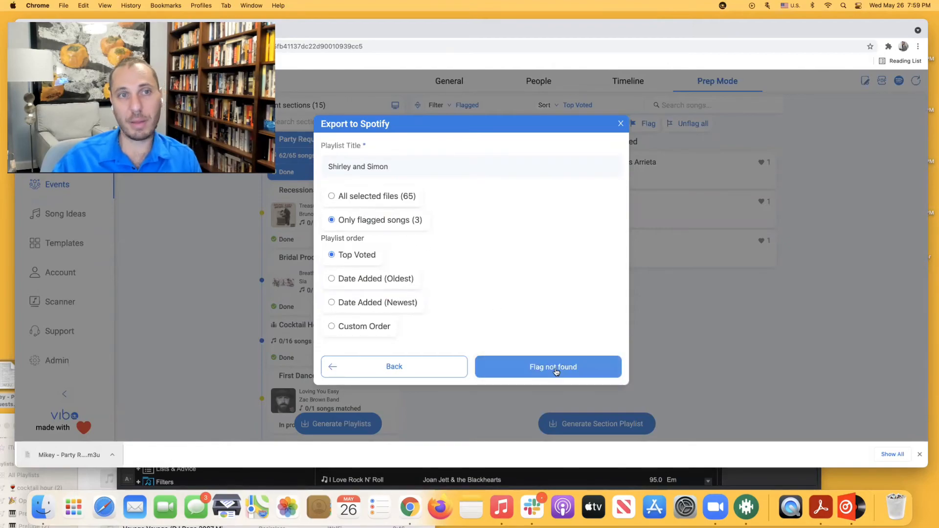
pyautogui.click(586, 146)
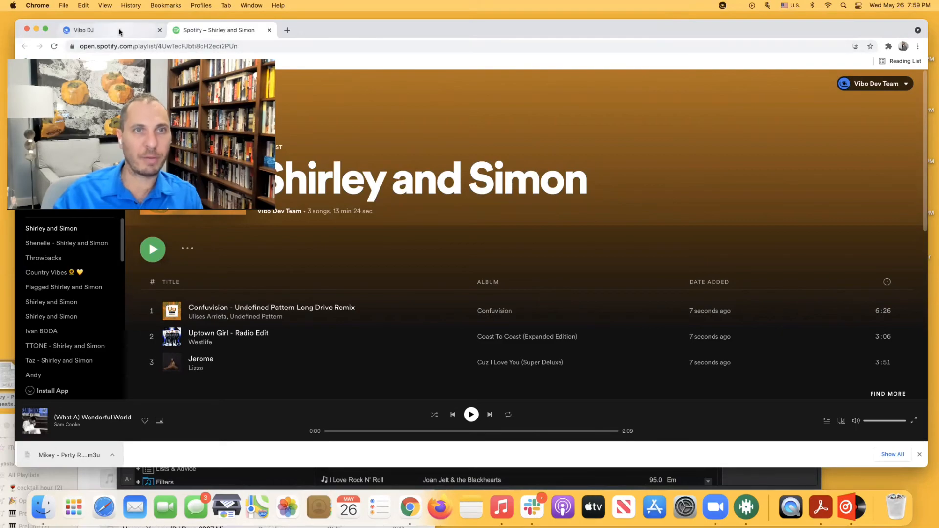
pyautogui.click(119, 30)
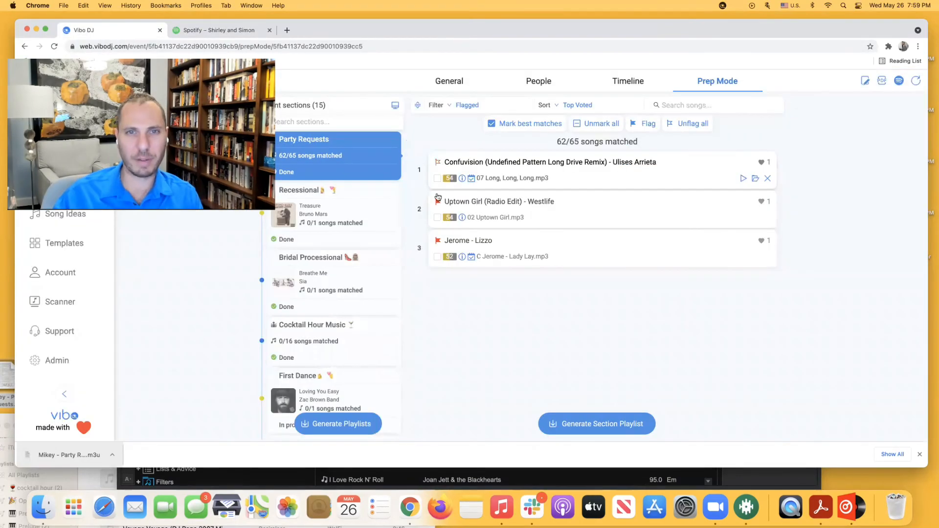
# - Unflag the songs "Uptown Girl (Radio Edit) - Westlife" and "Jerome - Lizzo", and set the song filter back to All
pyautogui.click(438, 201)
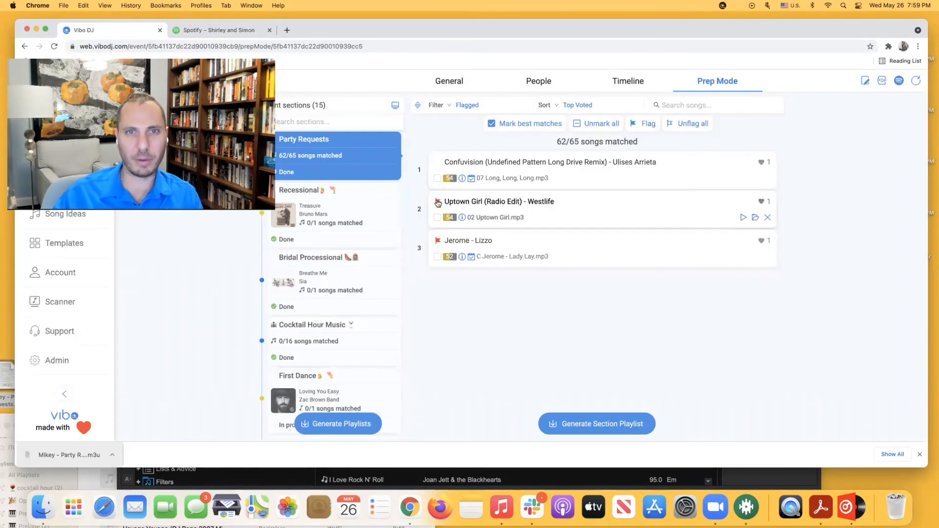
pyautogui.click(437, 243)
pyautogui.click(462, 107)
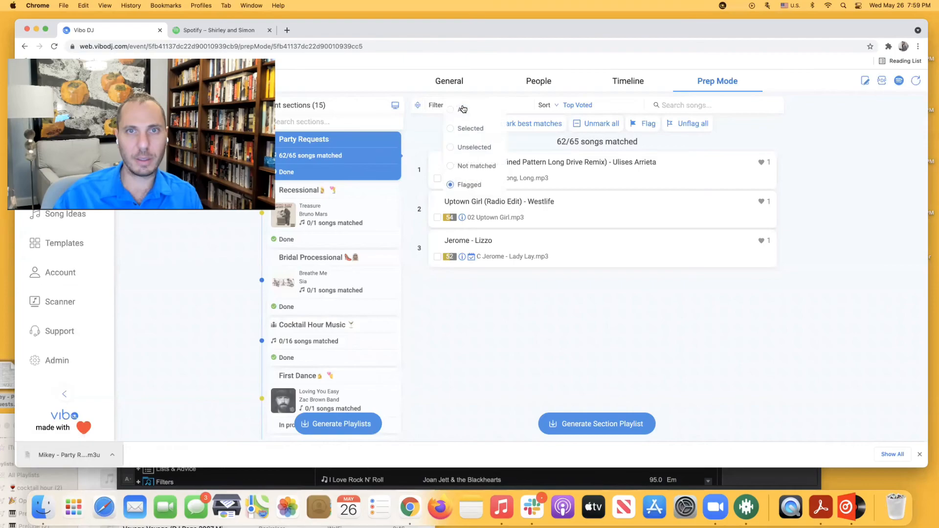
pyautogui.click(463, 111)
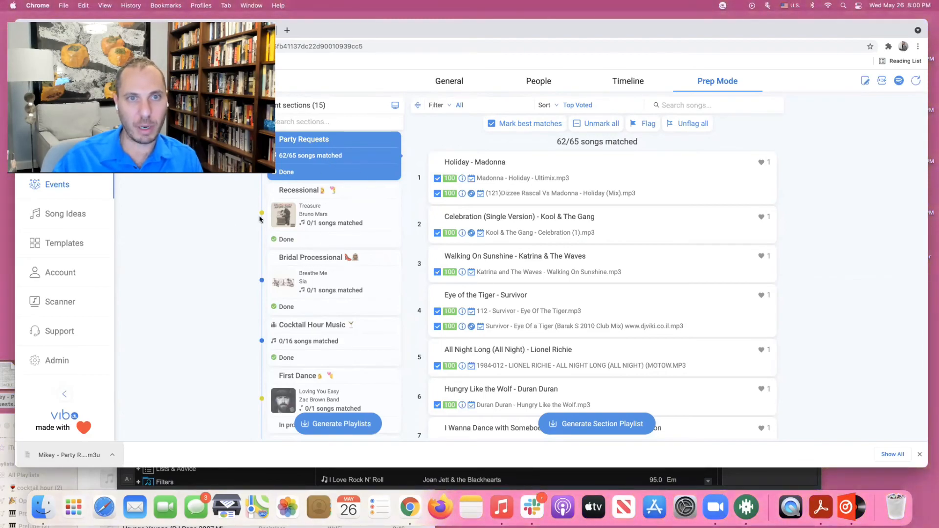
# - Mark the Party Requests section as in progress and return it to done
pyautogui.moveTo(337, 173)
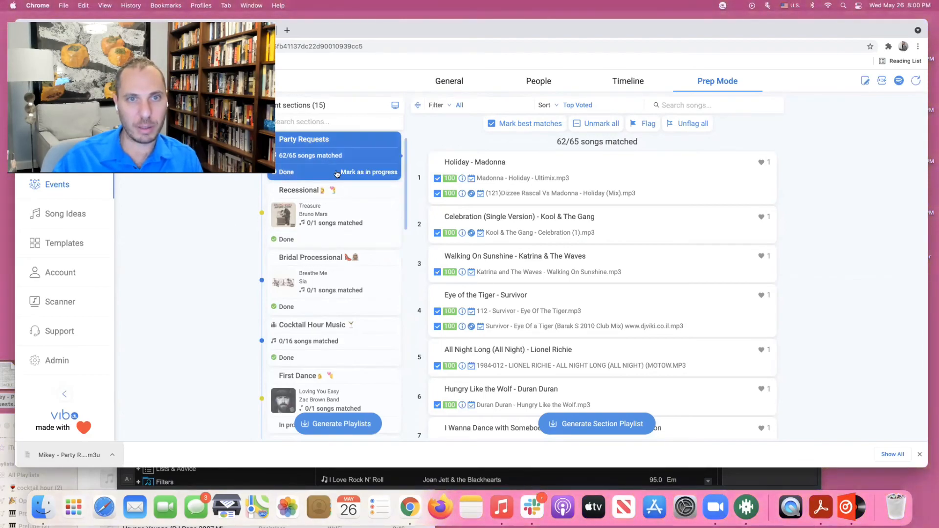
pyautogui.click(365, 173)
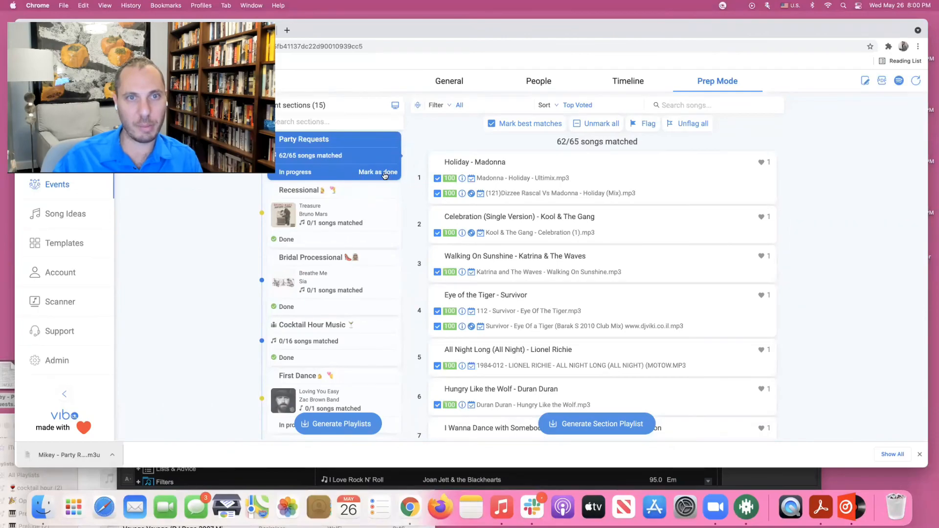
pyautogui.click(385, 174)
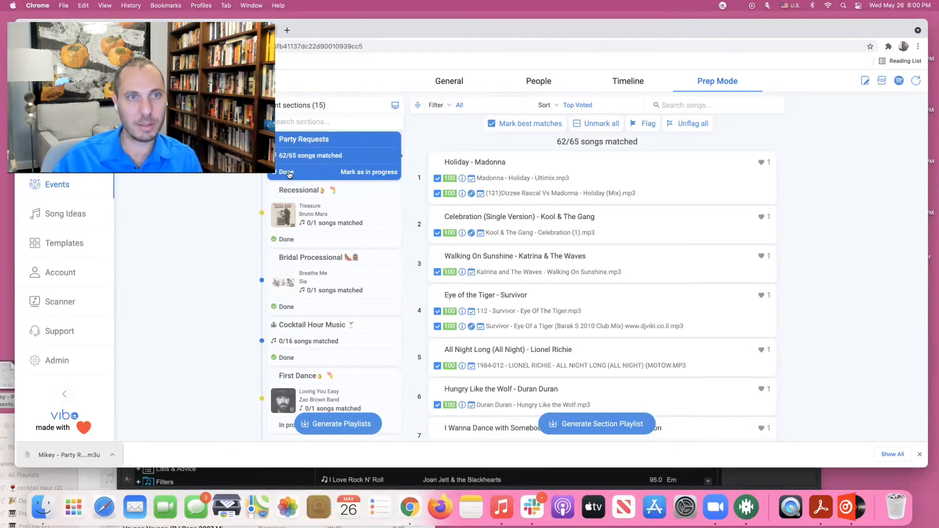
# - Select the Bruno Mars - Treasure.mp3 match in the Recessional section, and switch the section to in progress and back to done
pyautogui.click(319, 218)
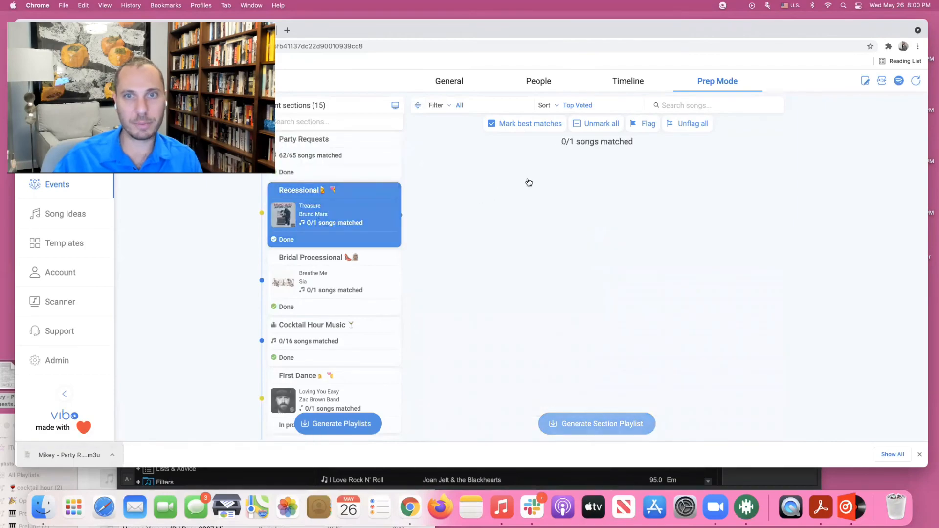
pyautogui.click(437, 178)
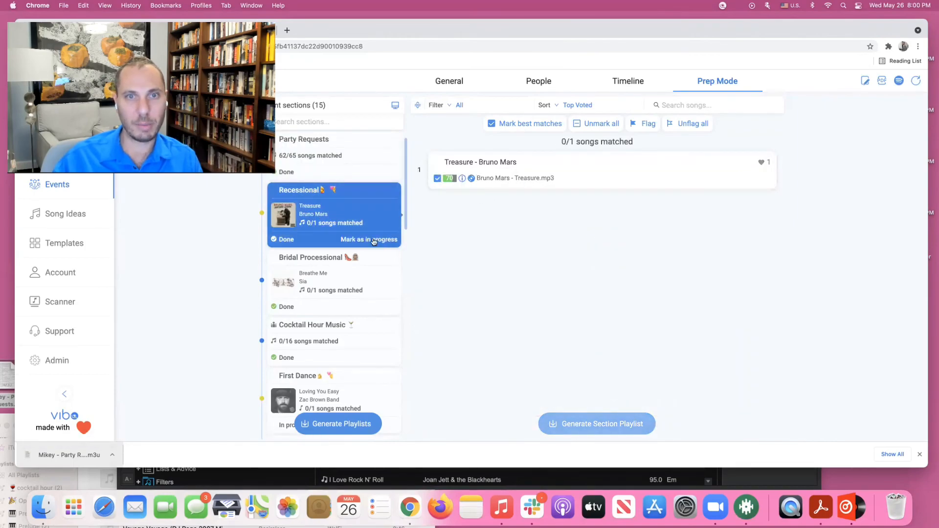
pyautogui.click(372, 240)
pyautogui.click(373, 240)
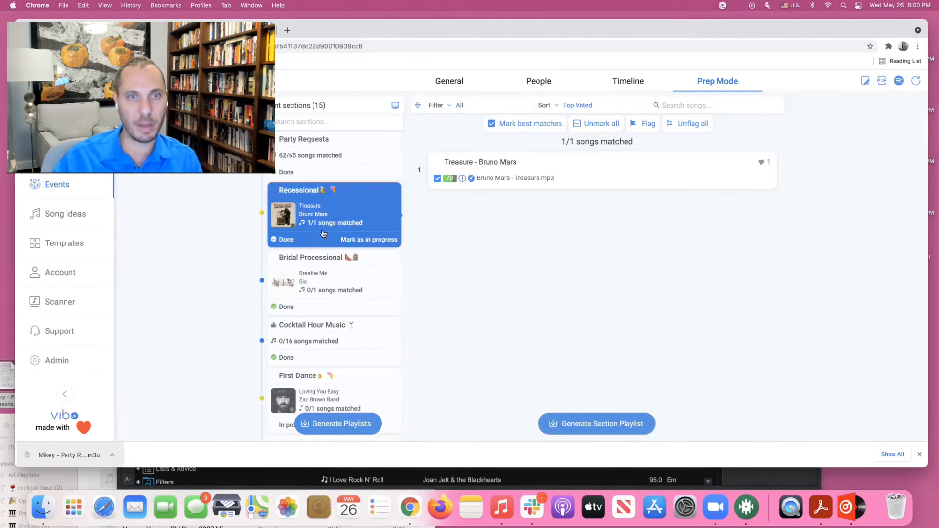
# - Generate split M3U playlists for the done sections Party Requests and Recessional, flagging songs with no selected files, and download them
pyautogui.click(339, 425)
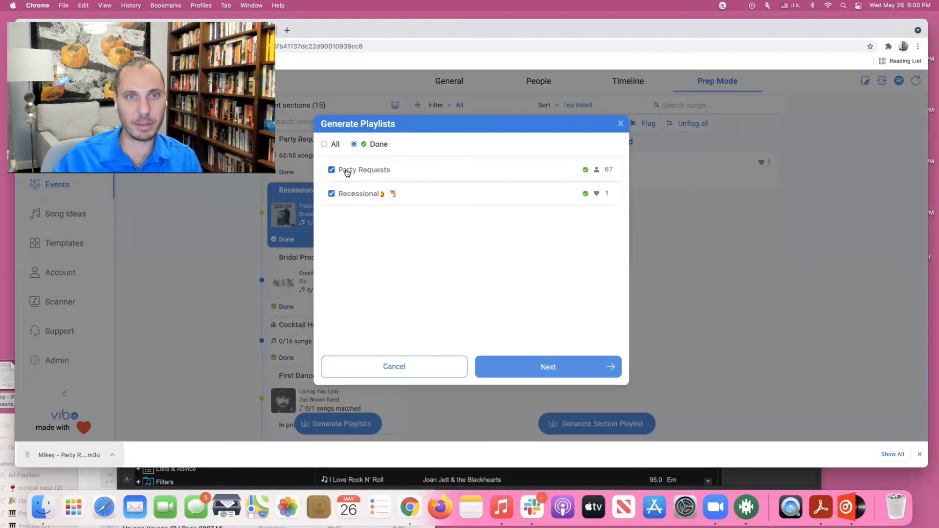
pyautogui.click(538, 365)
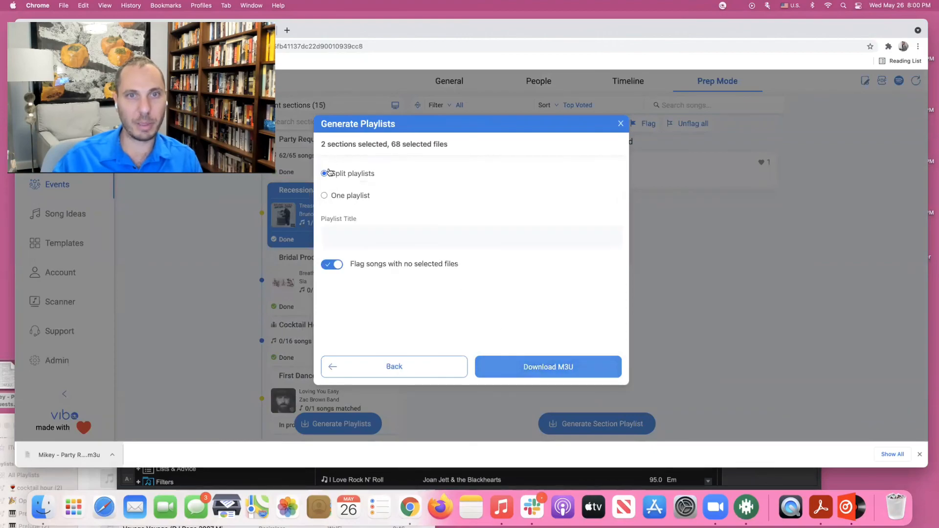
pyautogui.click(341, 197)
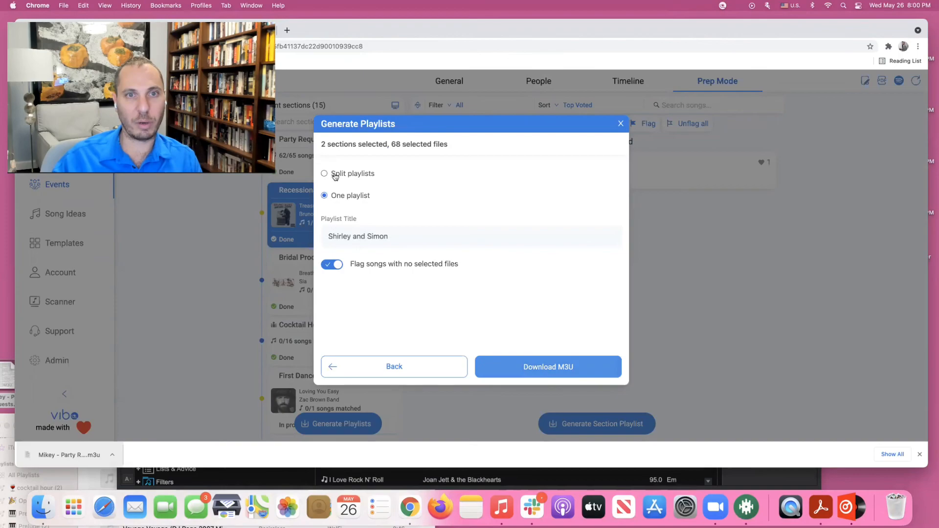
pyautogui.click(362, 176)
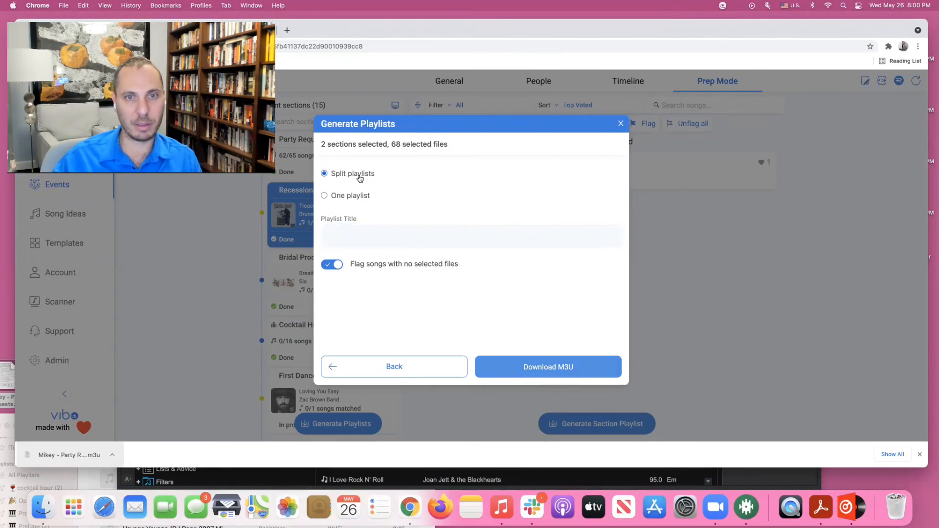
pyautogui.click(545, 368)
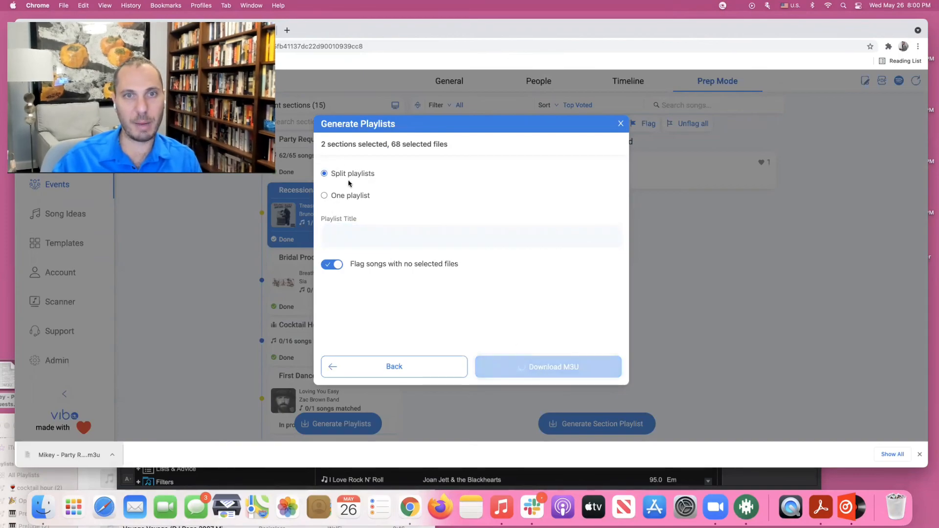